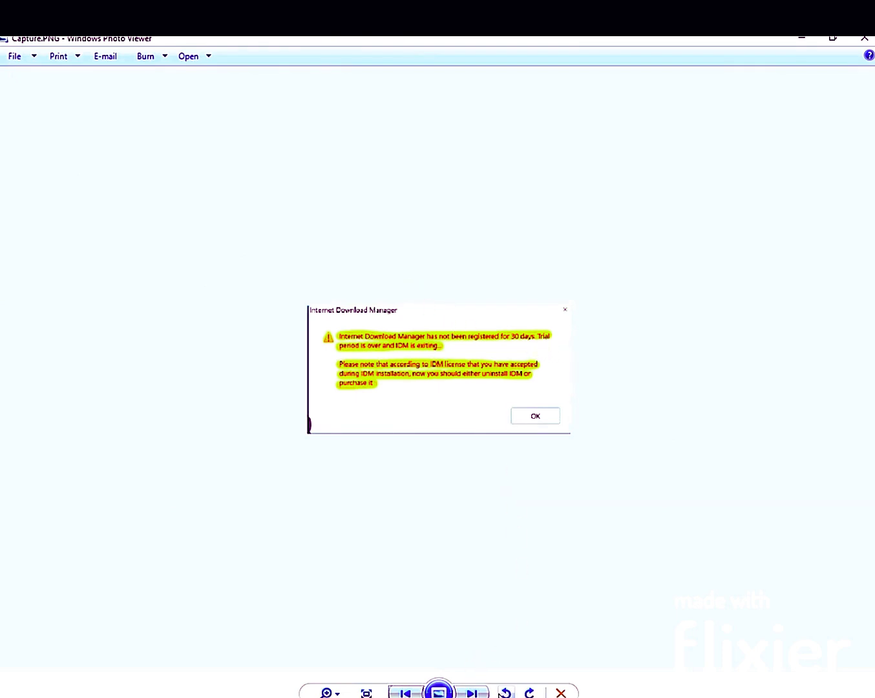
Rotate the trial-expired screenshot left and back upright, then close Photo Viewer and the Pictures folder
{"action": "left_click", "coordinate": [505, 693]}
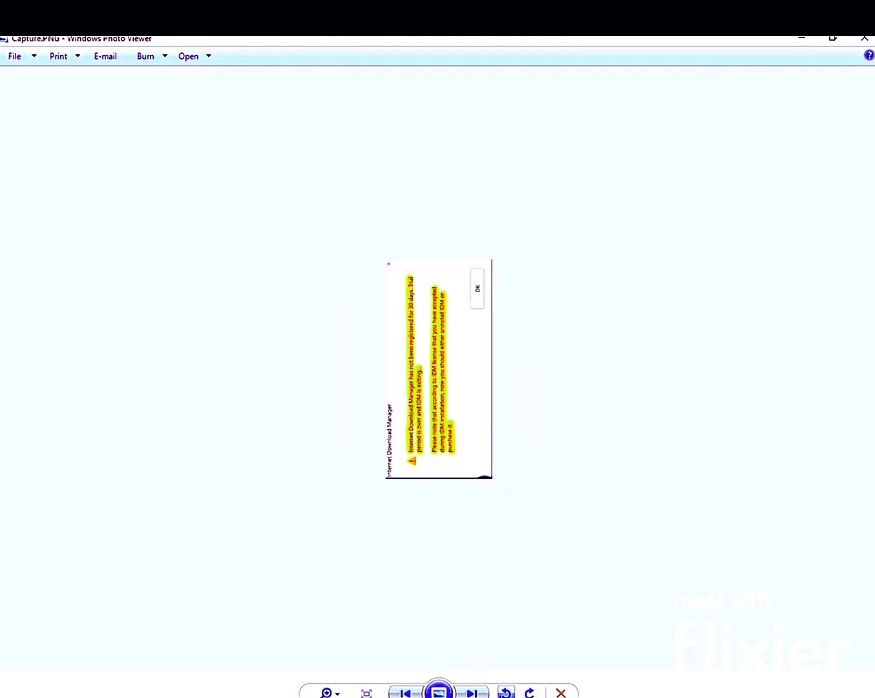
{"action": "left_click", "coordinate": [528, 692]}
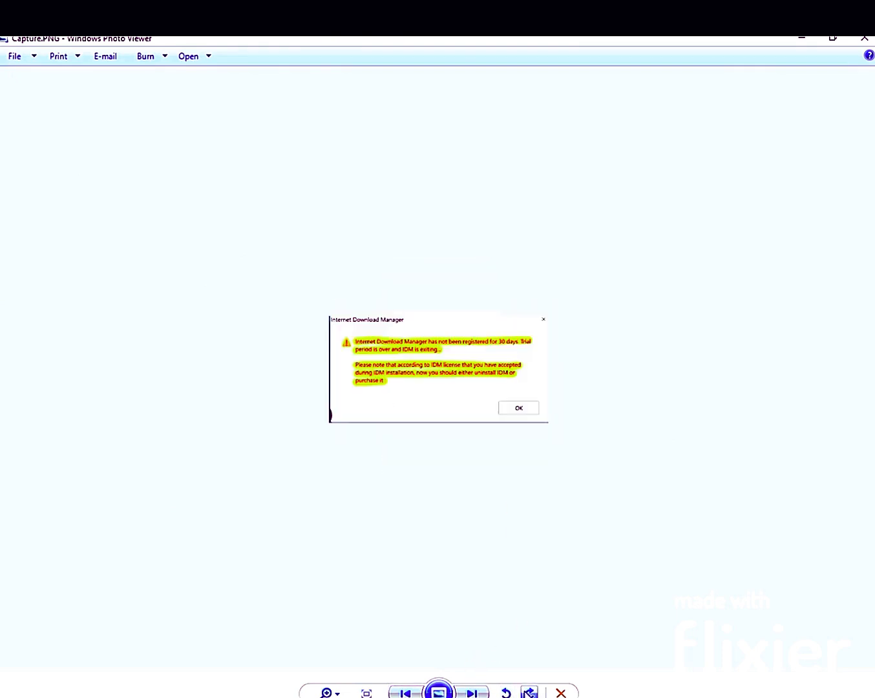
{"action": "left_click", "coordinate": [857, 42]}
{"action": "left_click", "coordinate": [856, 42]}
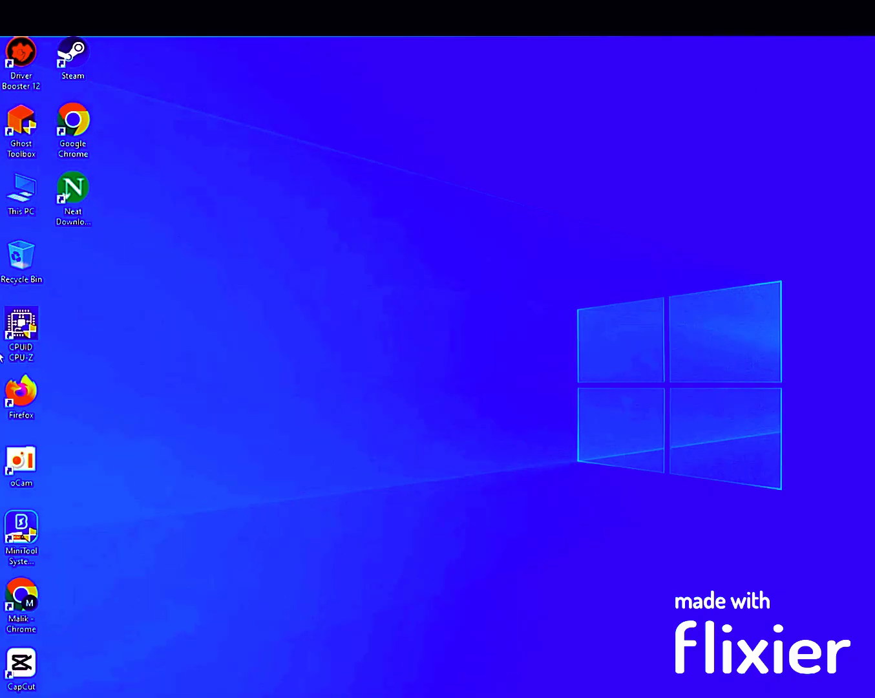
Launch Chrome with a profile, search 'downalod idm', and open the official IDM download page
{"action": "double_click", "coordinate": [91, 141]}
{"action": "double_click", "coordinate": [91, 146]}
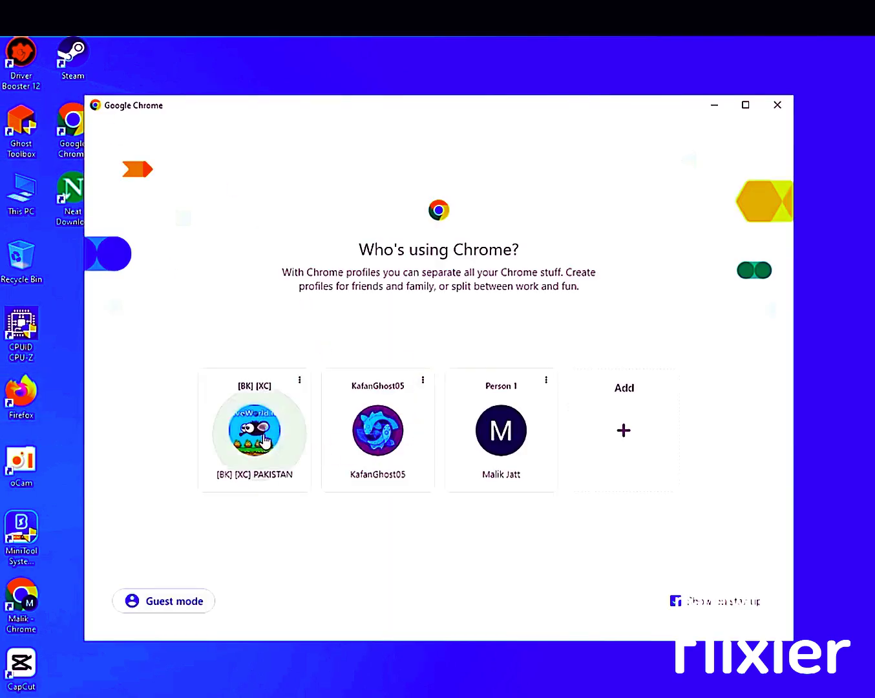
{"action": "left_click", "coordinate": [261, 442]}
{"action": "type", "text": "downalod idm"}
{"action": "key", "text": "Return"}
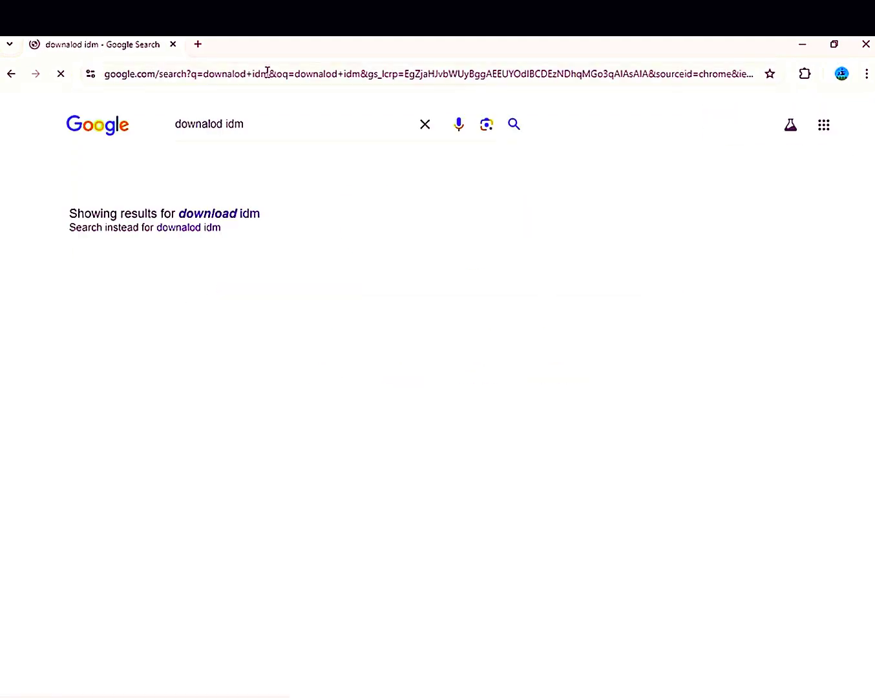
{"action": "left_click", "coordinate": [259, 286]}
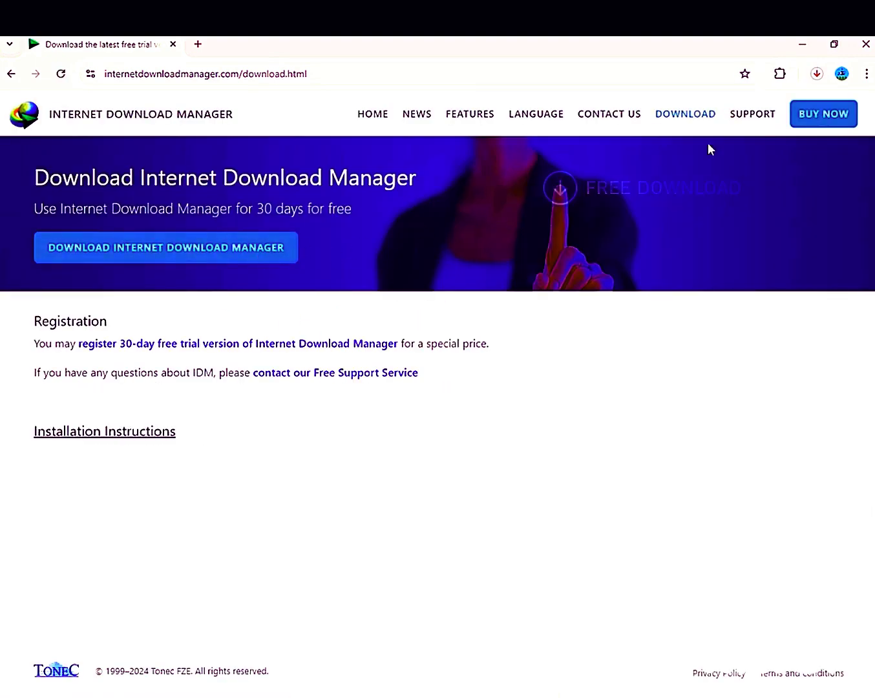
Open Chrome's full Download history to confirm idman642build22.exe (11.7 MB) finished downloading
{"action": "left_click", "coordinate": [815, 76]}
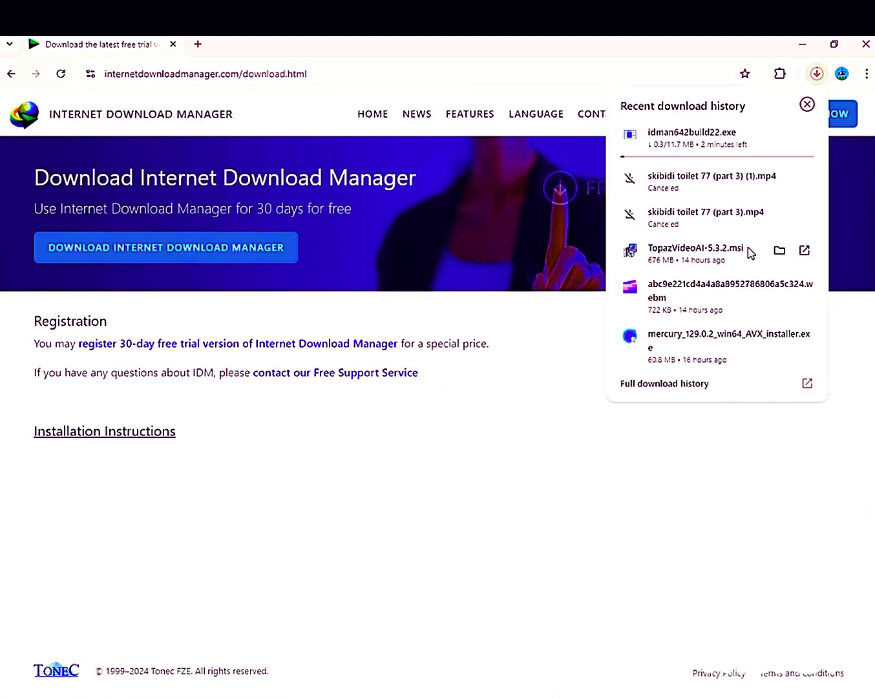
{"action": "left_click", "coordinate": [677, 396]}
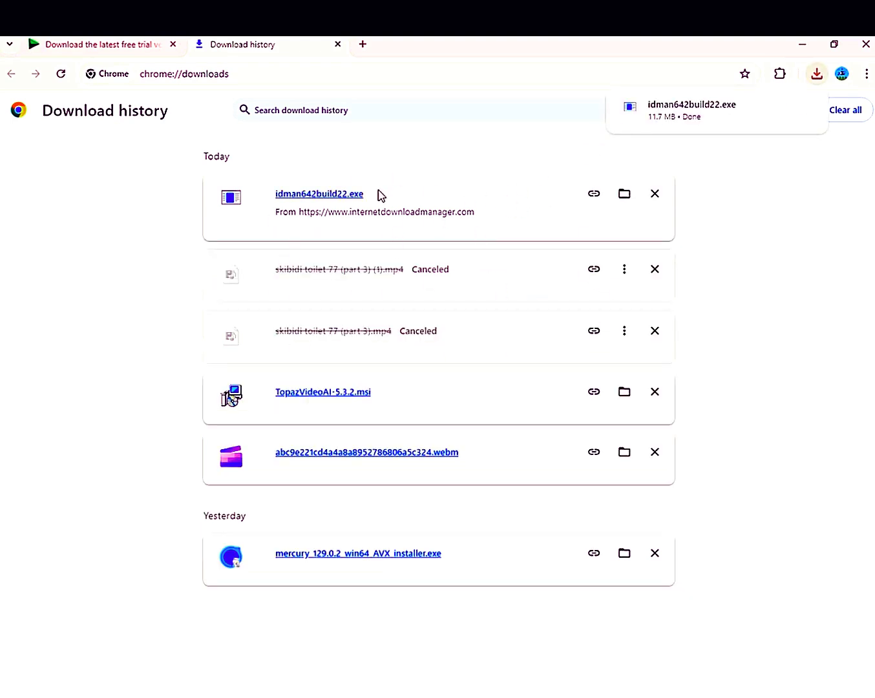
Run idman642build22.exe and install IDM, accepting the license and default install folder
{"action": "left_click", "coordinate": [355, 195]}
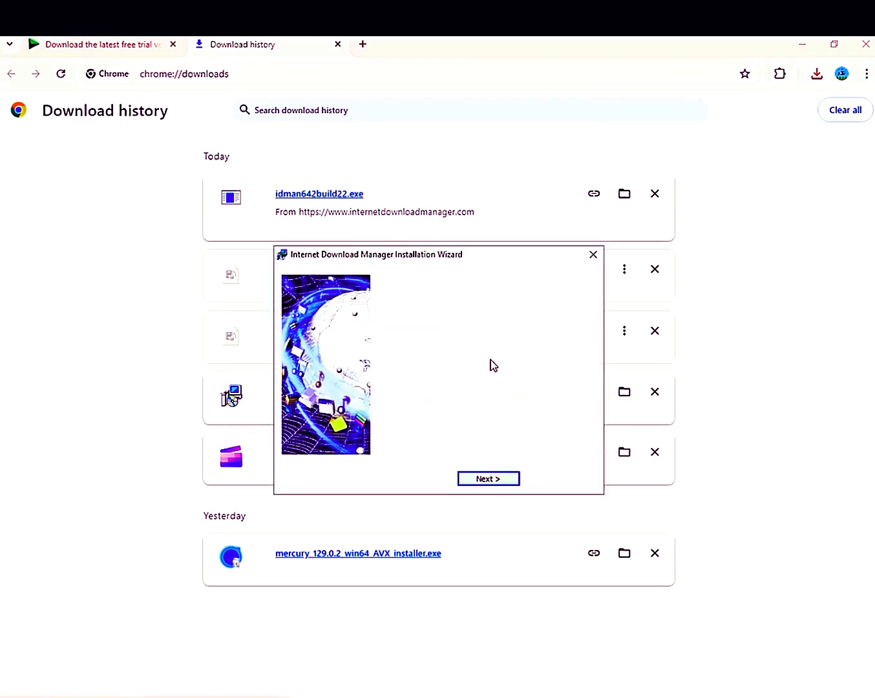
{"action": "left_click", "coordinate": [495, 480]}
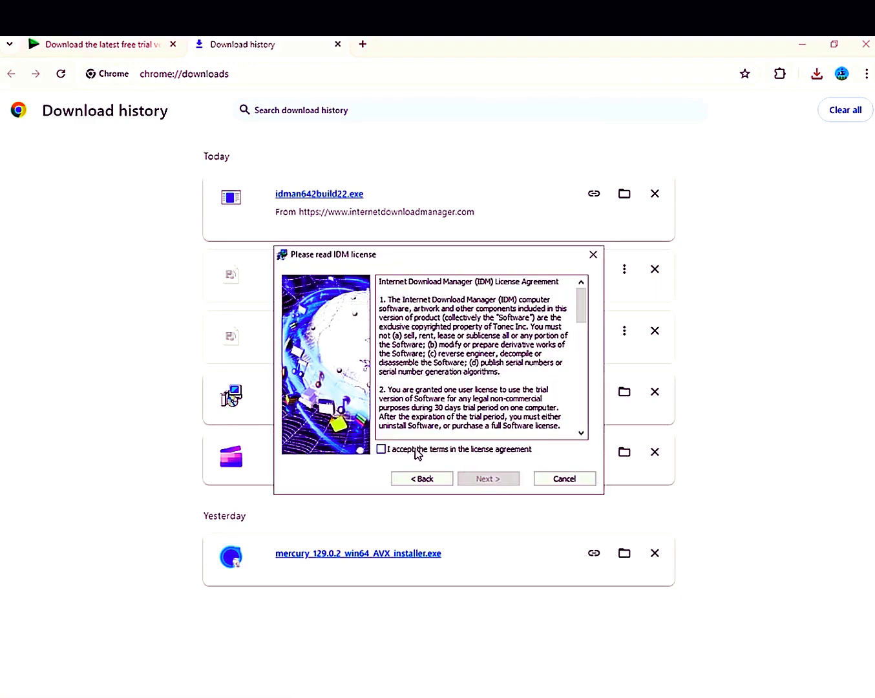
{"action": "left_click", "coordinate": [414, 448]}
{"action": "left_click", "coordinate": [484, 478]}
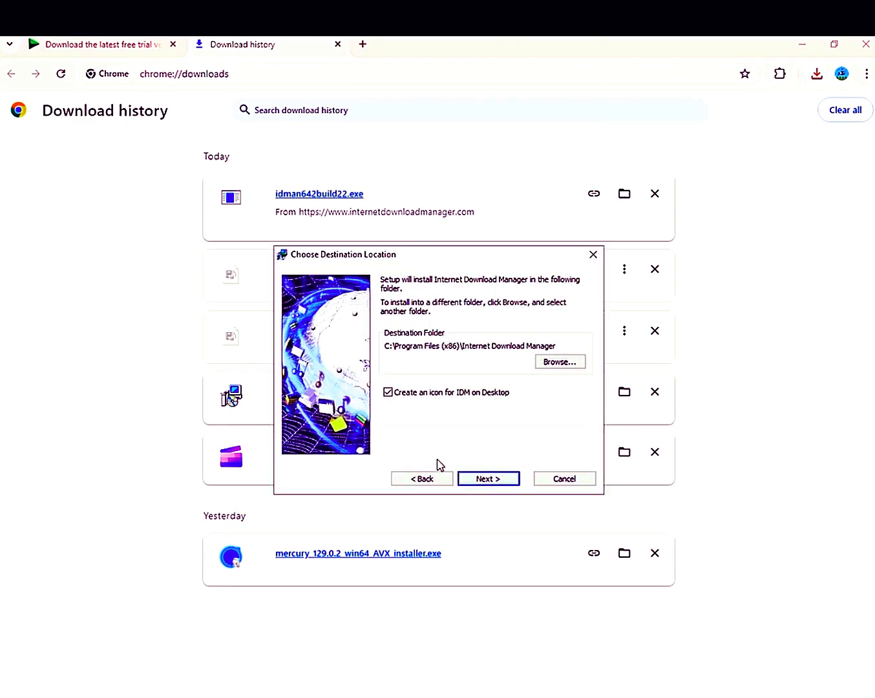
{"action": "left_click", "coordinate": [496, 484]}
{"action": "left_click", "coordinate": [496, 484]}
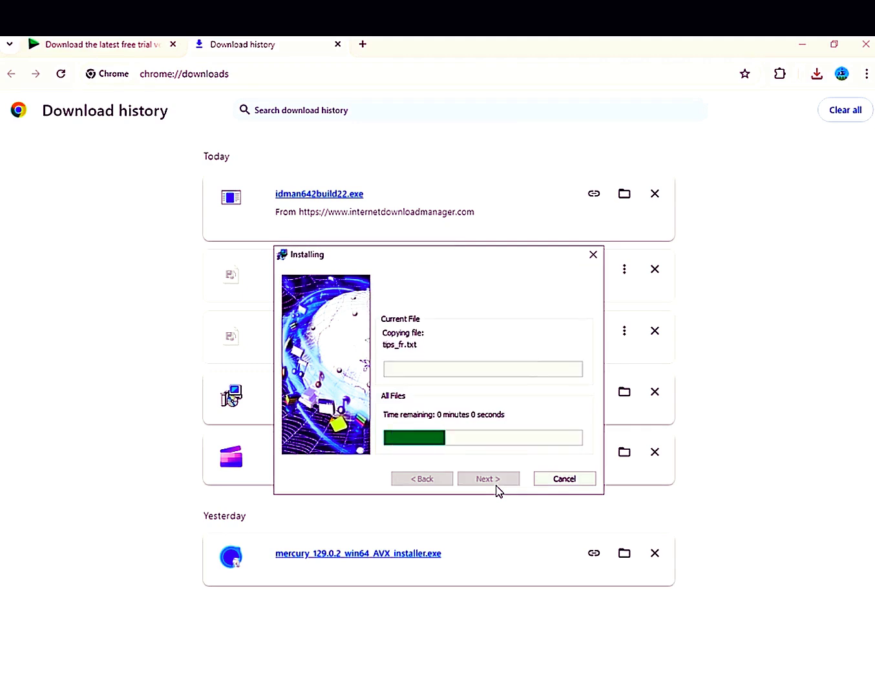
{"action": "left_click", "coordinate": [489, 479]}
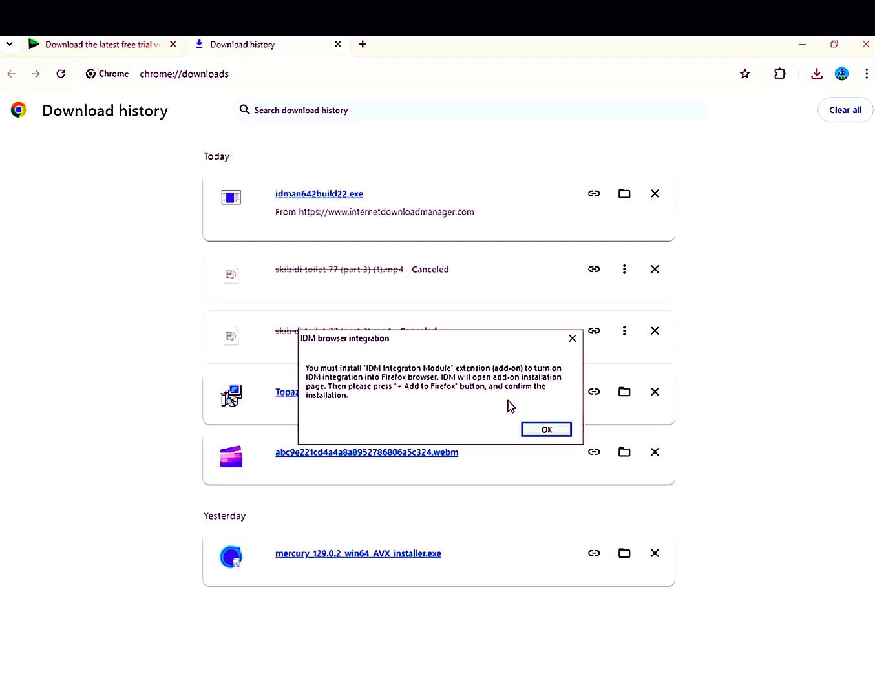
Acknowledge the integration notice, enable the IDM Integration Module extension, and close Chrome
{"action": "left_click", "coordinate": [560, 429]}
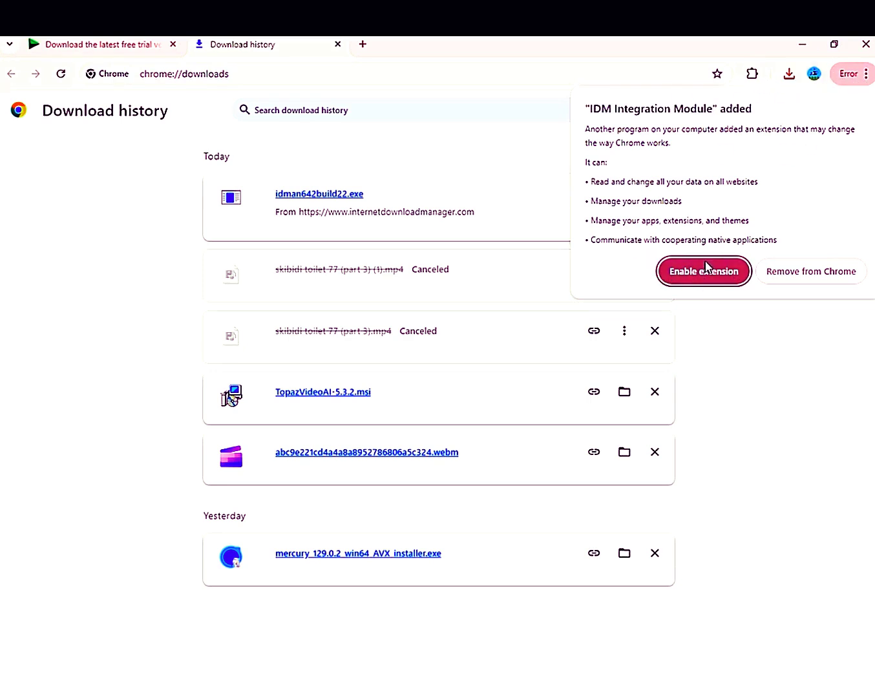
{"action": "left_click", "coordinate": [724, 267]}
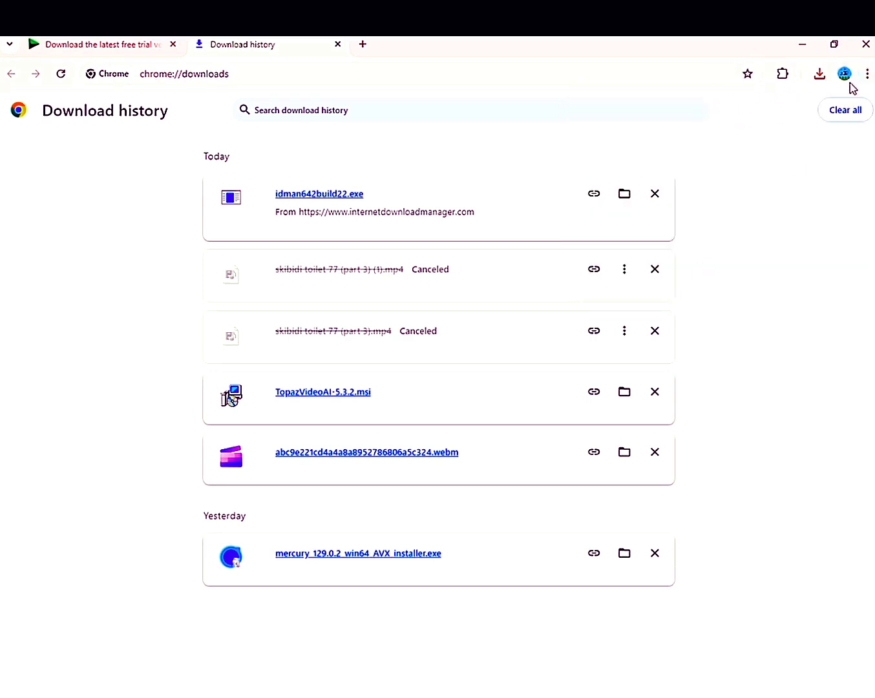
{"action": "left_click", "coordinate": [867, 45]}
{"action": "left_click", "coordinate": [501, 693]}
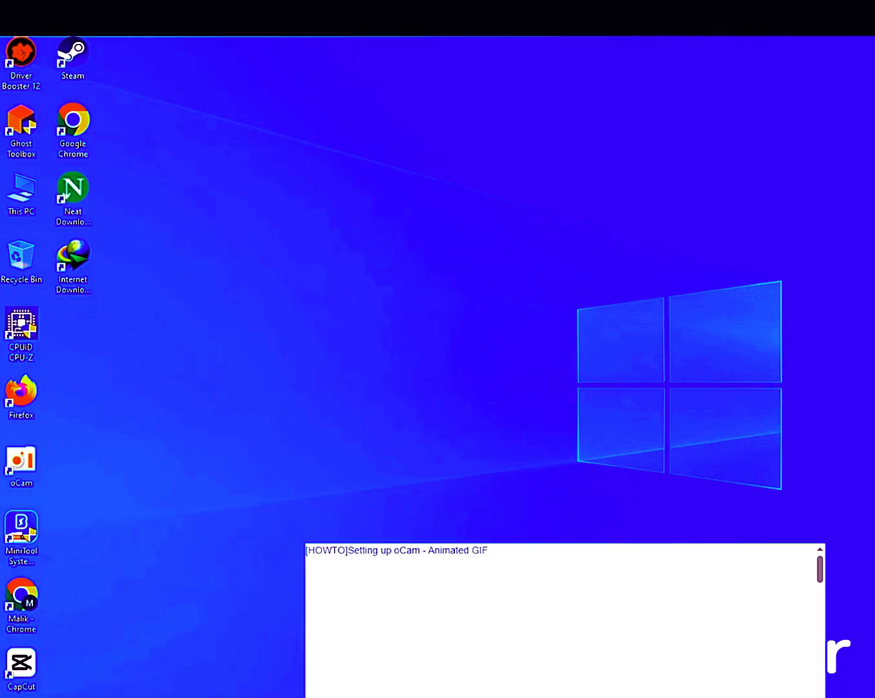
Close the Chrome integration instructions, launch IDM, and dismiss its tip of the day
{"action": "left_click", "coordinate": [804, 470]}
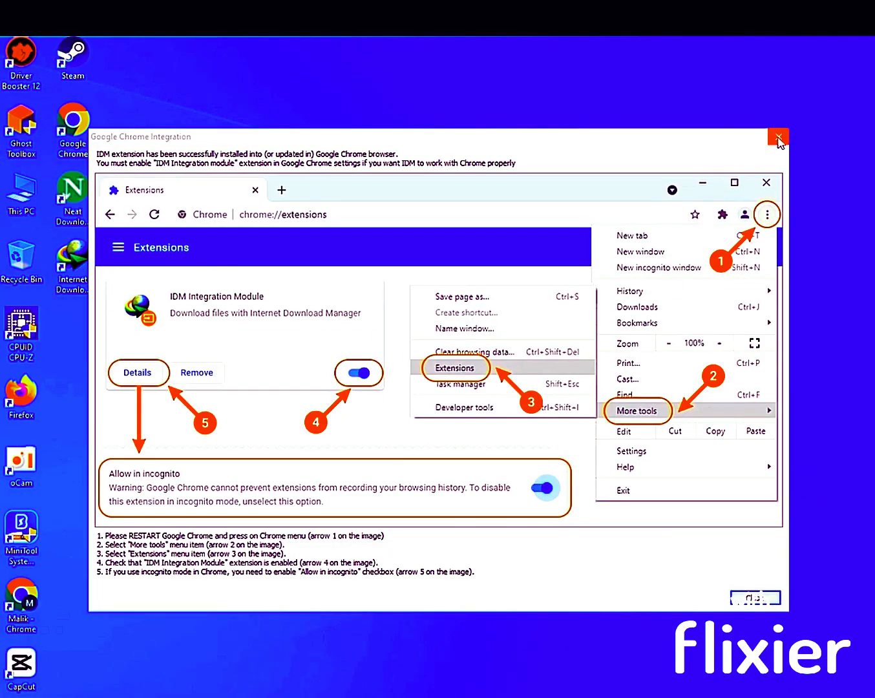
{"action": "left_click", "coordinate": [778, 138]}
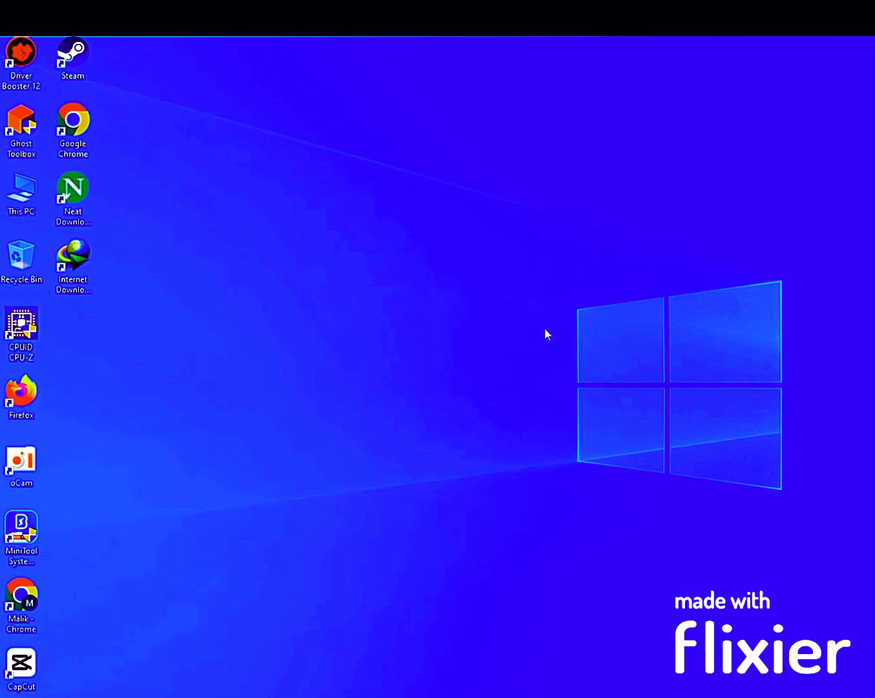
{"action": "double_click", "coordinate": [84, 258]}
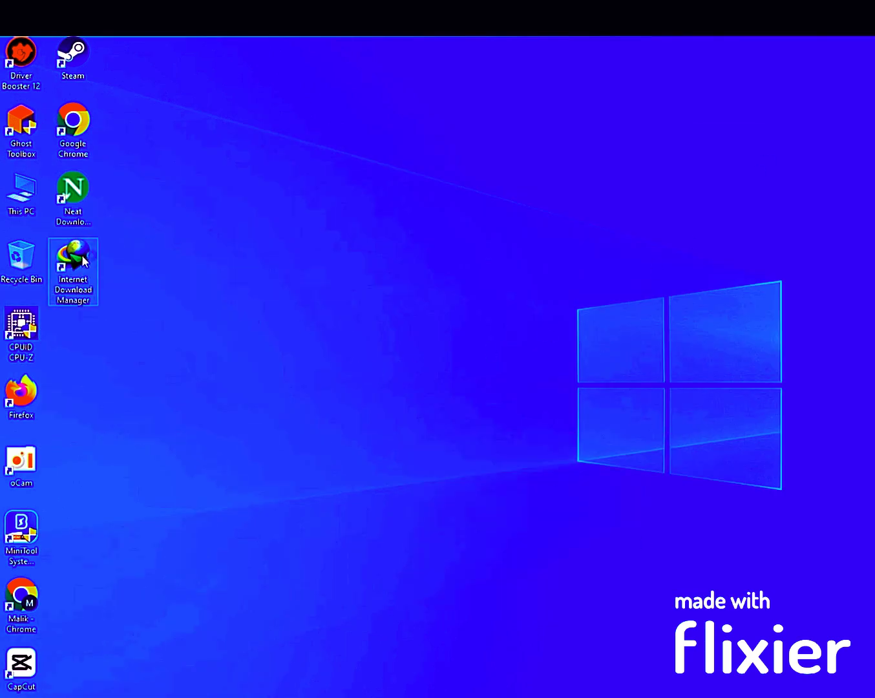
{"action": "left_click", "coordinate": [517, 455]}
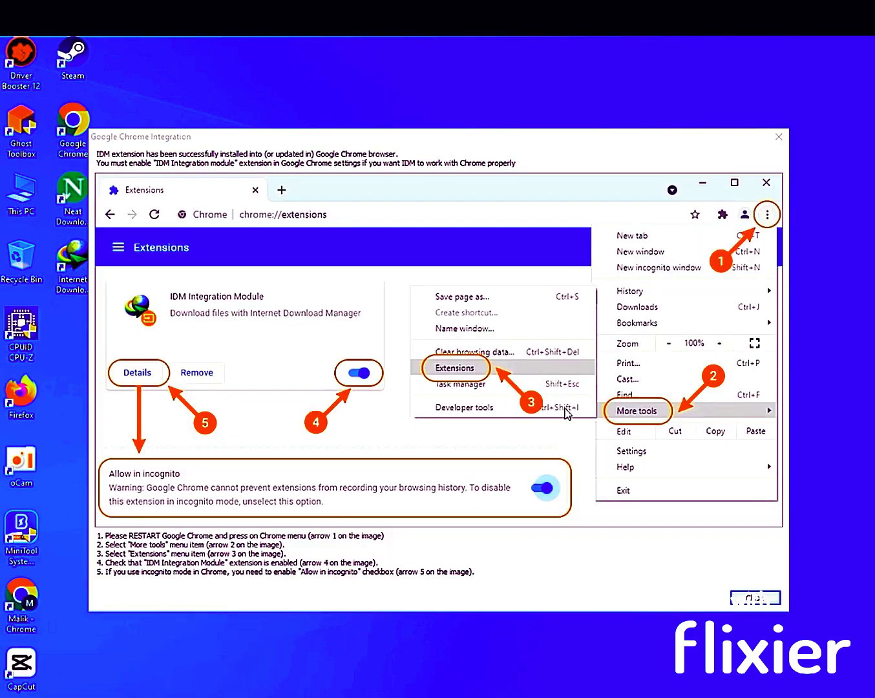
Relaunch IDM, minimize its main window, and open Chrome to the IDM extension welcome page
{"action": "left_click", "coordinate": [778, 135]}
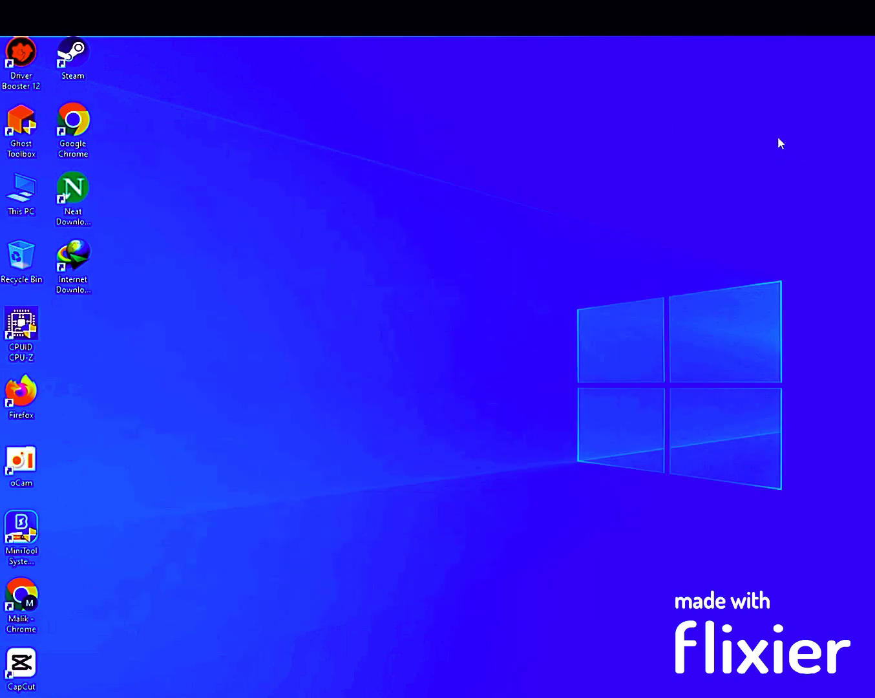
{"action": "double_click", "coordinate": [73, 256]}
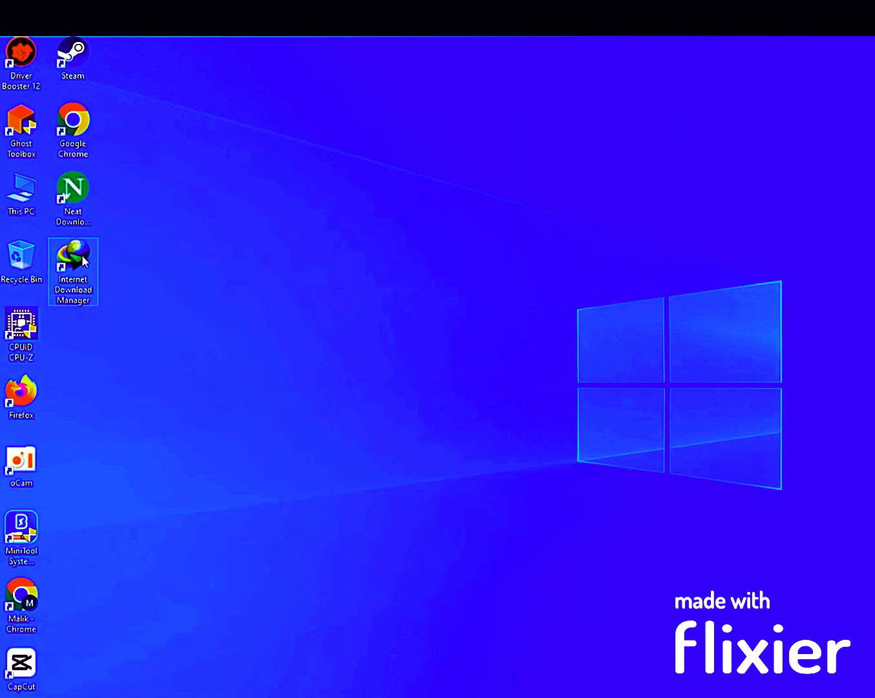
{"action": "left_click", "coordinate": [524, 455]}
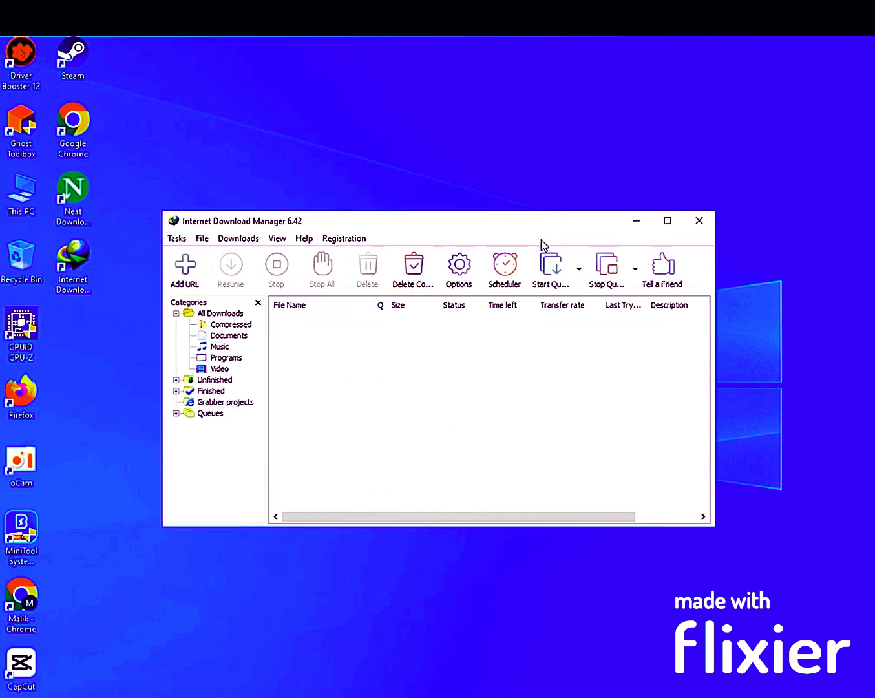
{"action": "left_click", "coordinate": [636, 221]}
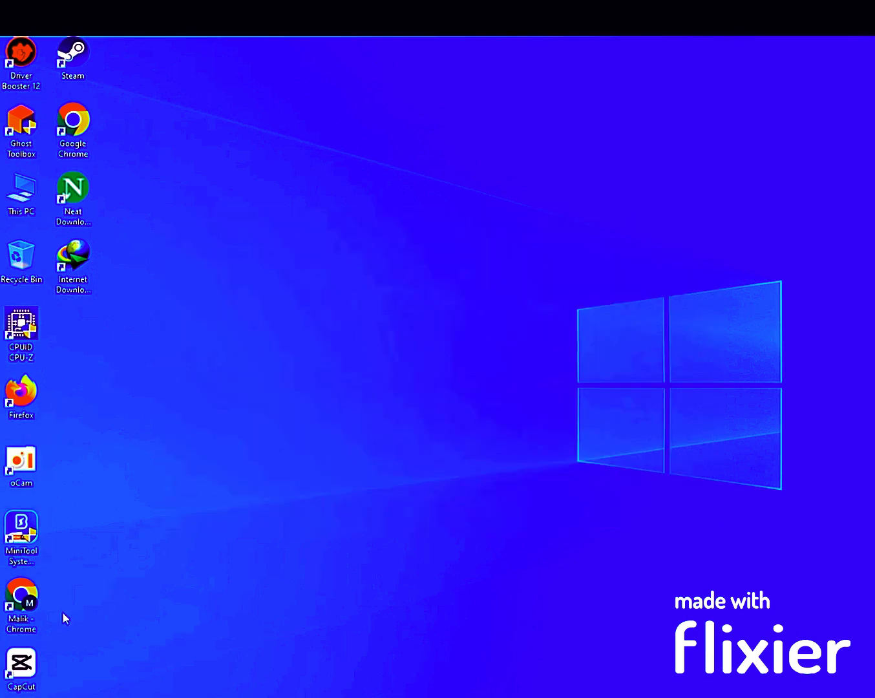
{"action": "double_click", "coordinate": [73, 125]}
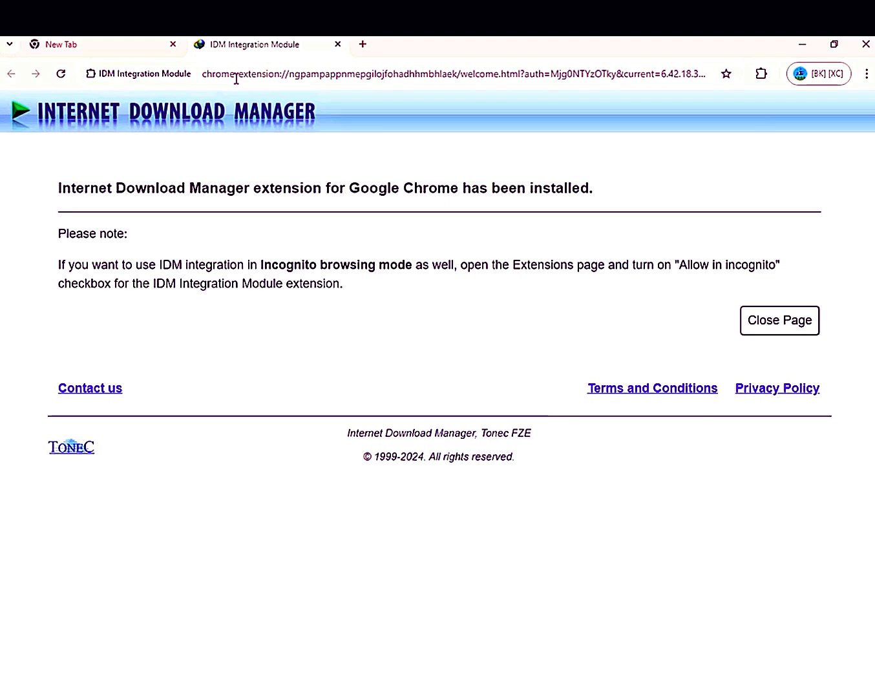
Close the IDM welcome tab and search Google for 'ubuntu iso'
{"action": "left_click", "coordinate": [338, 45]}
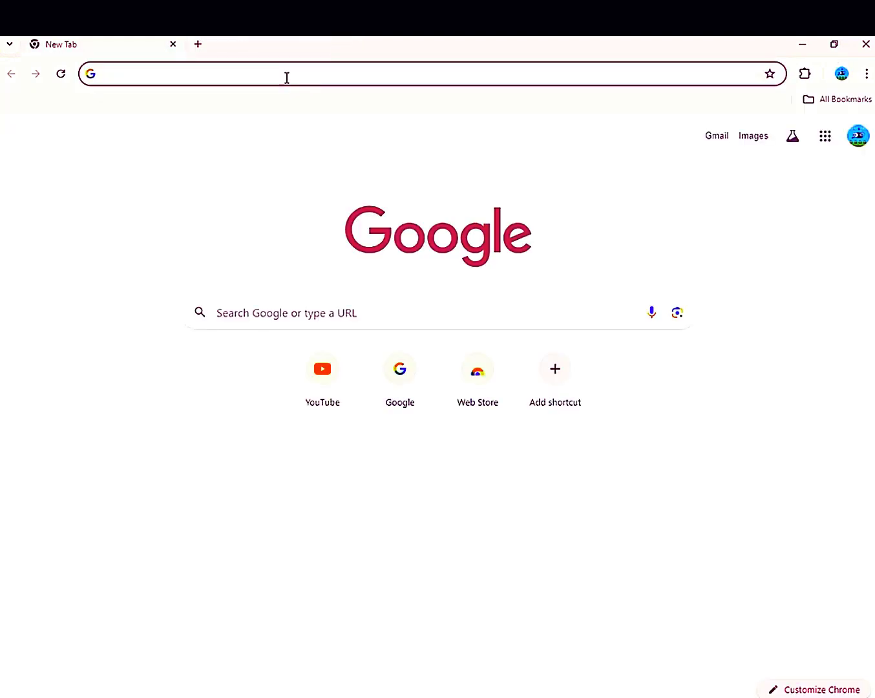
{"action": "type", "text": "ubn"}
{"action": "key", "text": "BackSpace"}
{"action": "type", "text": "untu iso"}
{"action": "key", "text": "Return"}
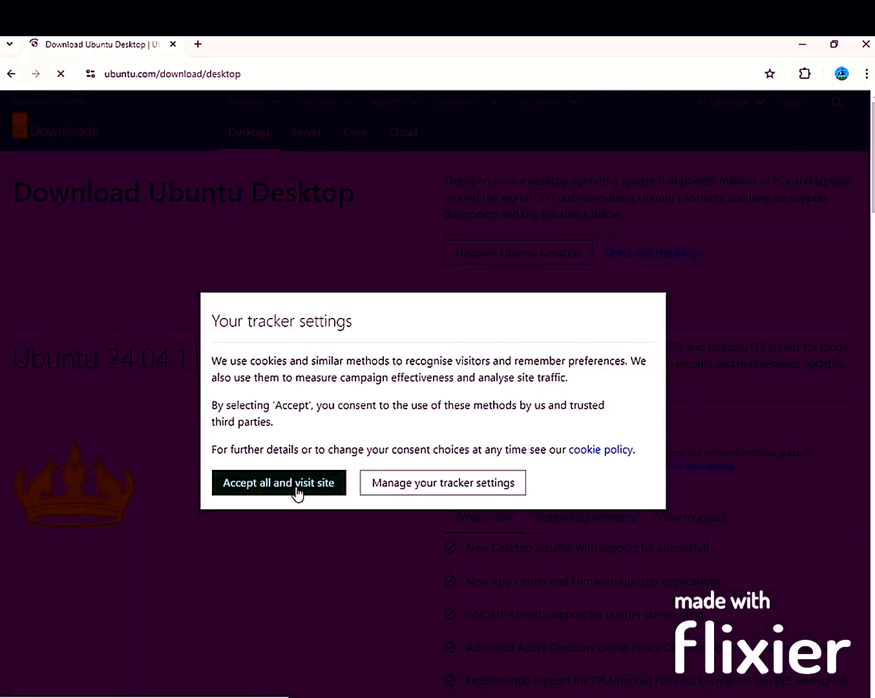
Accept the Ubuntu site's cookie prompt and download Ubuntu 24.04.1 LTS desktop, captured by IDM
{"action": "left_click", "coordinate": [296, 489]}
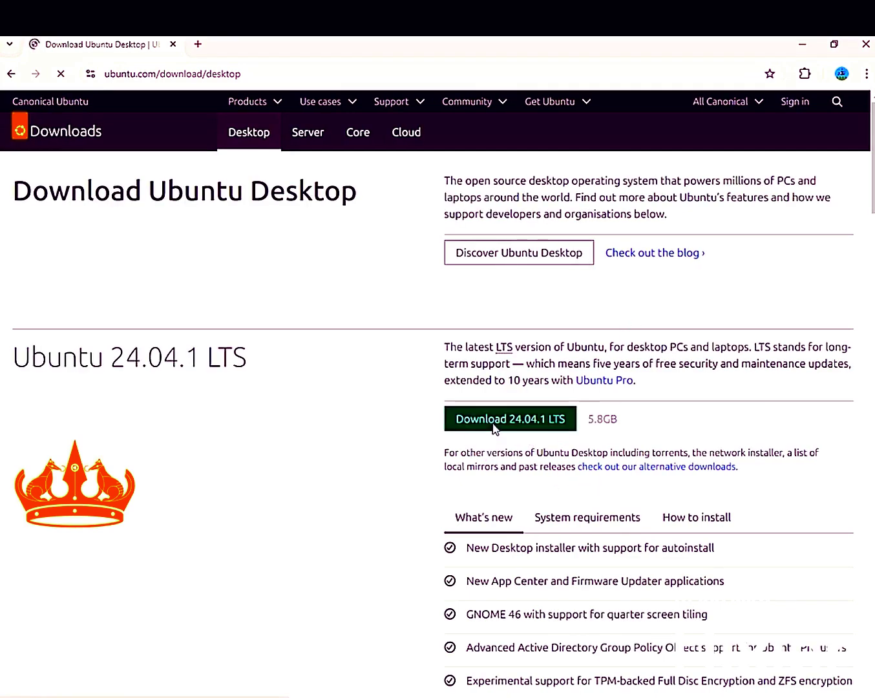
{"action": "left_click", "coordinate": [572, 419]}
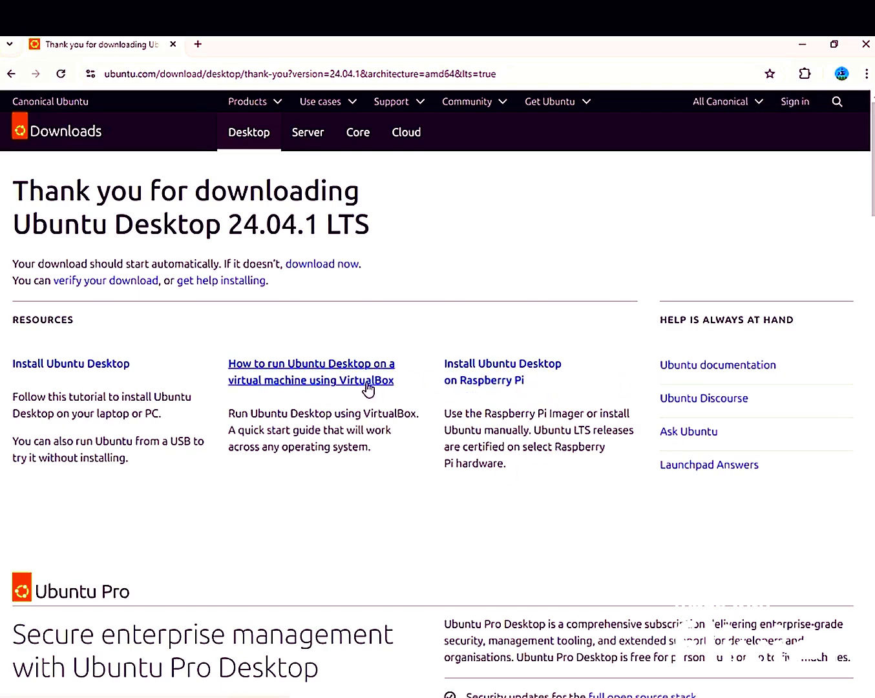
{"action": "scroll", "coordinate": [556, 376], "scroll_direction": "down", "scroll_amount": 3}
{"action": "scroll", "coordinate": [533, 556], "scroll_direction": "down", "scroll_amount": 3}
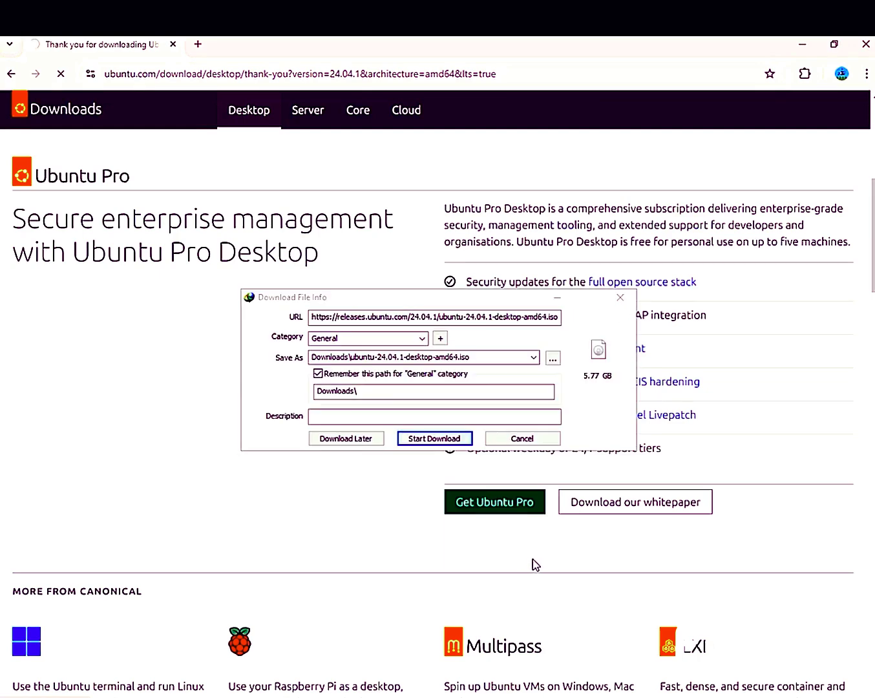
Start the Ubuntu ISO download in IDM, check its Speed Limiter tab, cancel it, and close Chrome
{"action": "left_click", "coordinate": [630, 541]}
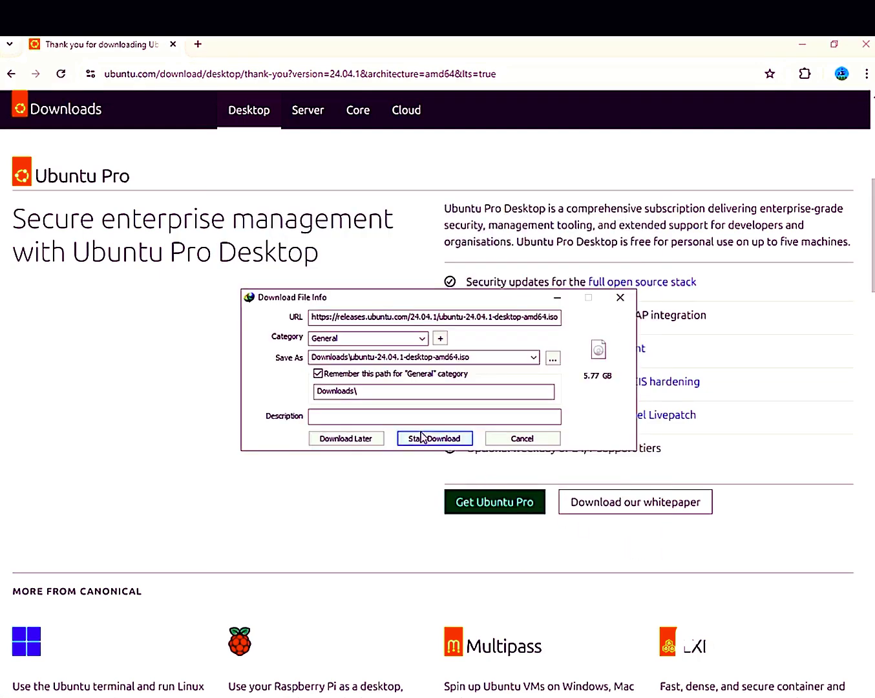
{"action": "left_click", "coordinate": [421, 437]}
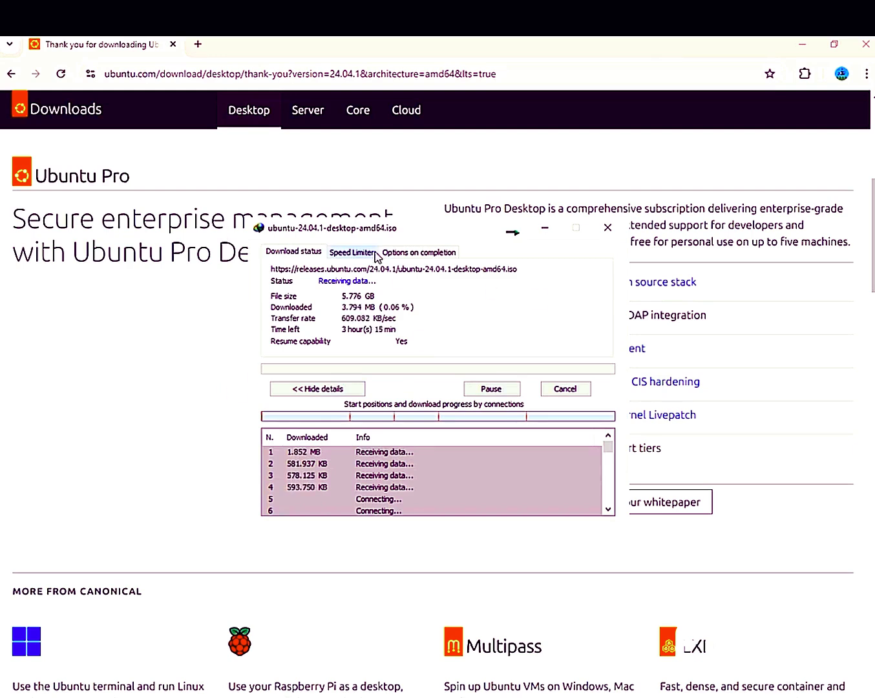
{"action": "left_click", "coordinate": [343, 254]}
{"action": "left_click", "coordinate": [290, 252]}
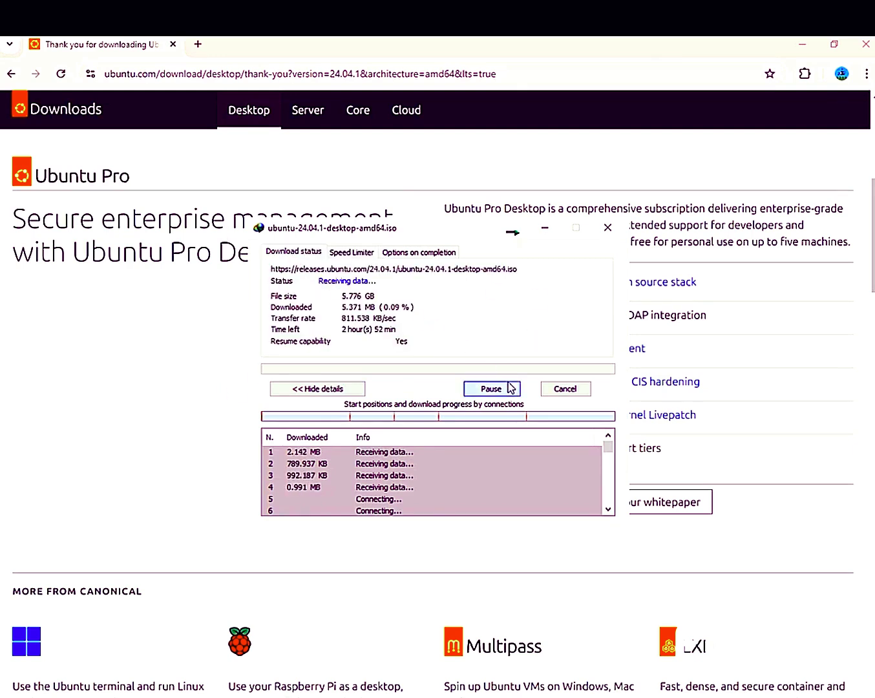
{"action": "left_click", "coordinate": [552, 393]}
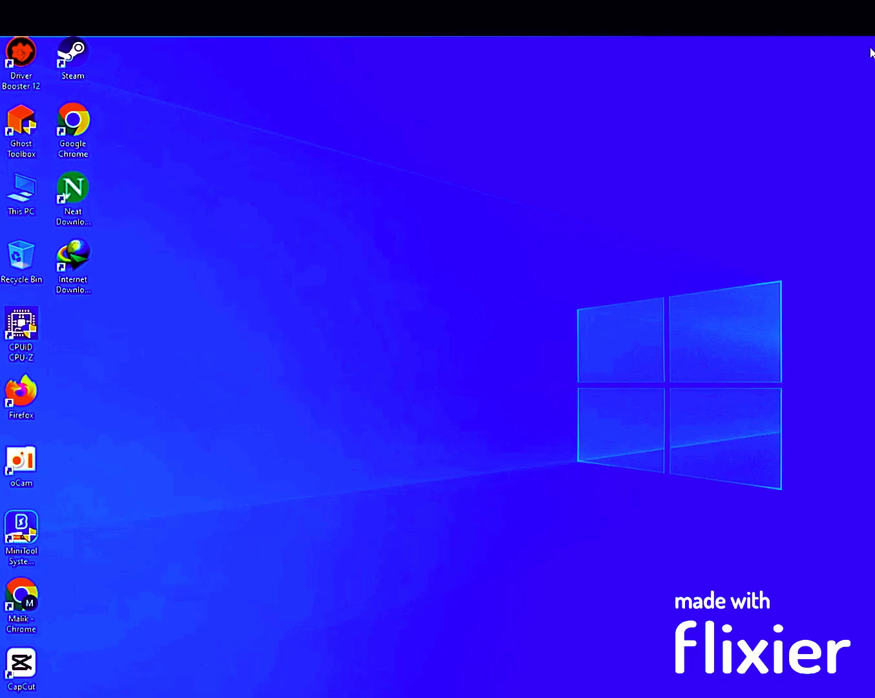
{"action": "left_click", "coordinate": [866, 45]}
{"action": "key", "text": "super+e"}
Open Capture.PNG from Documents > Pictures in Windows Photo Viewer to view the IDM trial warning
{"action": "left_click", "coordinate": [54, 157]}
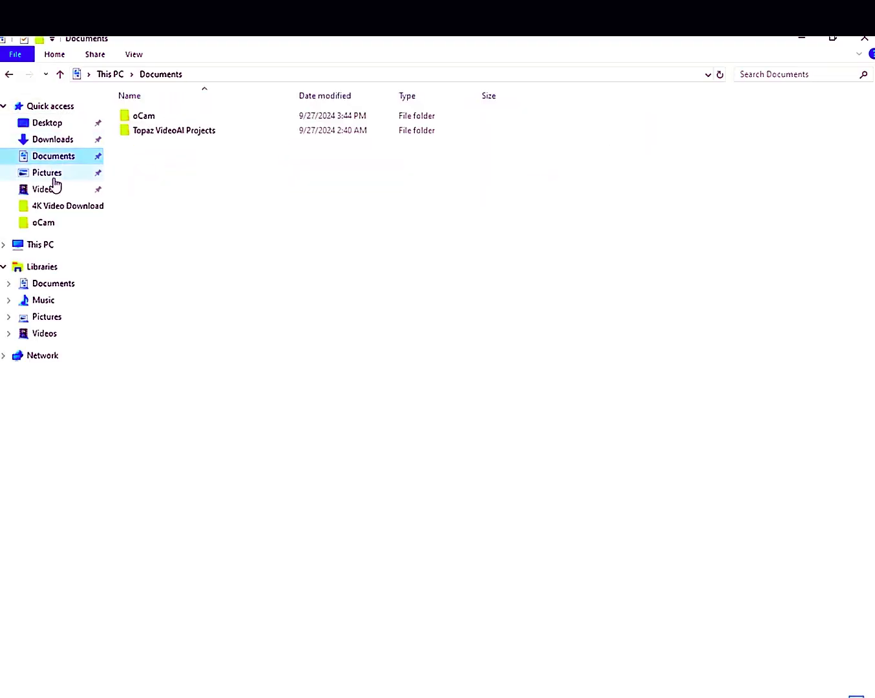
{"action": "left_click", "coordinate": [79, 174]}
{"action": "left_click", "coordinate": [164, 133]}
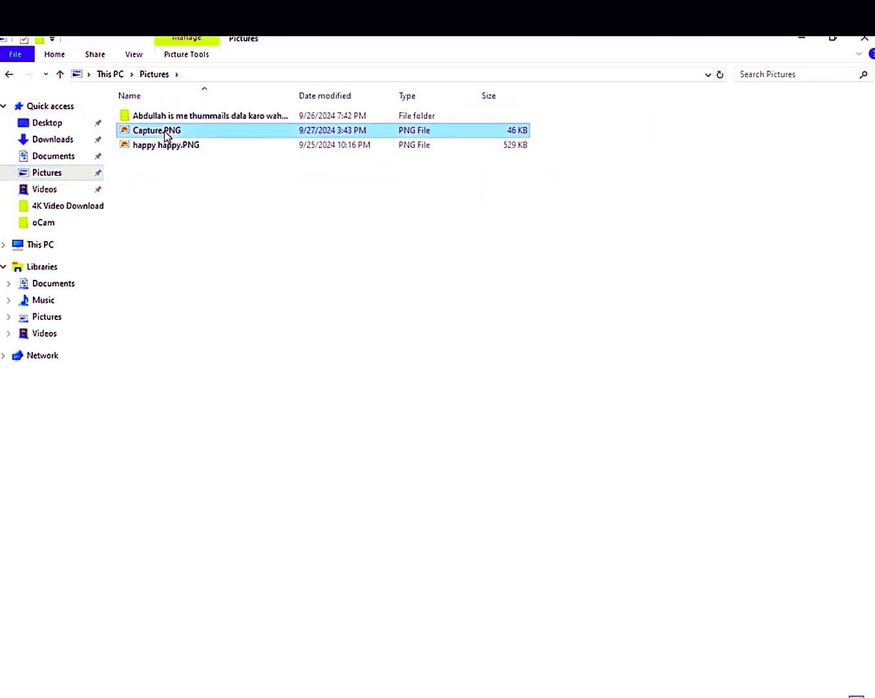
{"action": "key", "text": "Return"}
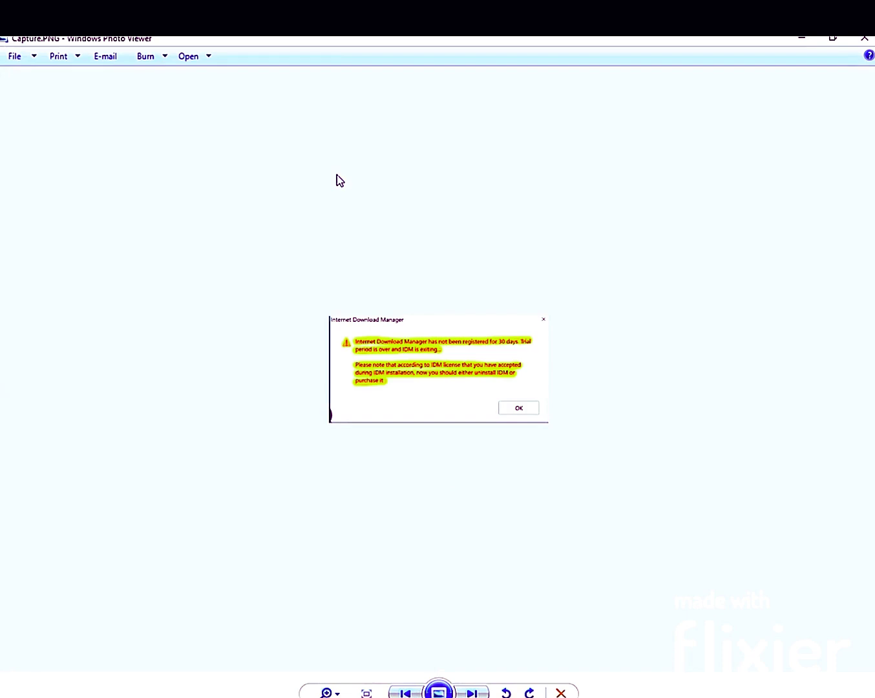
{"action": "scroll", "coordinate": [421, 298], "scroll_direction": "up", "scroll_amount": 3}
{"action": "scroll", "coordinate": [565, 295], "scroll_direction": "down", "scroll_amount": 1}
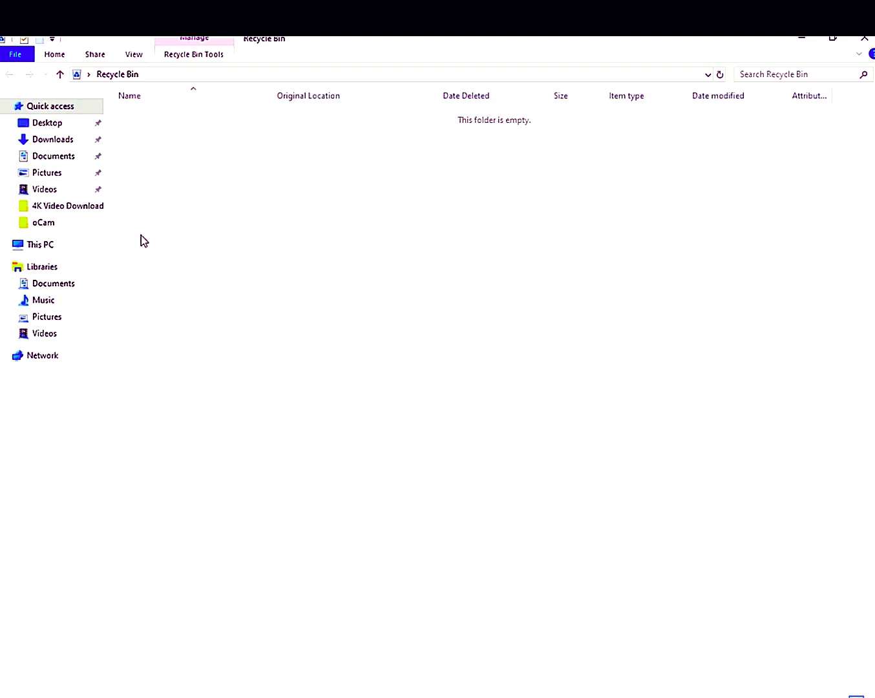
From This PC's Computer tab, open 'Uninstall or change a program' and expand Internet Download Manager 6.42.22
{"action": "left_click", "coordinate": [73, 244]}
{"action": "left_click", "coordinate": [61, 54]}
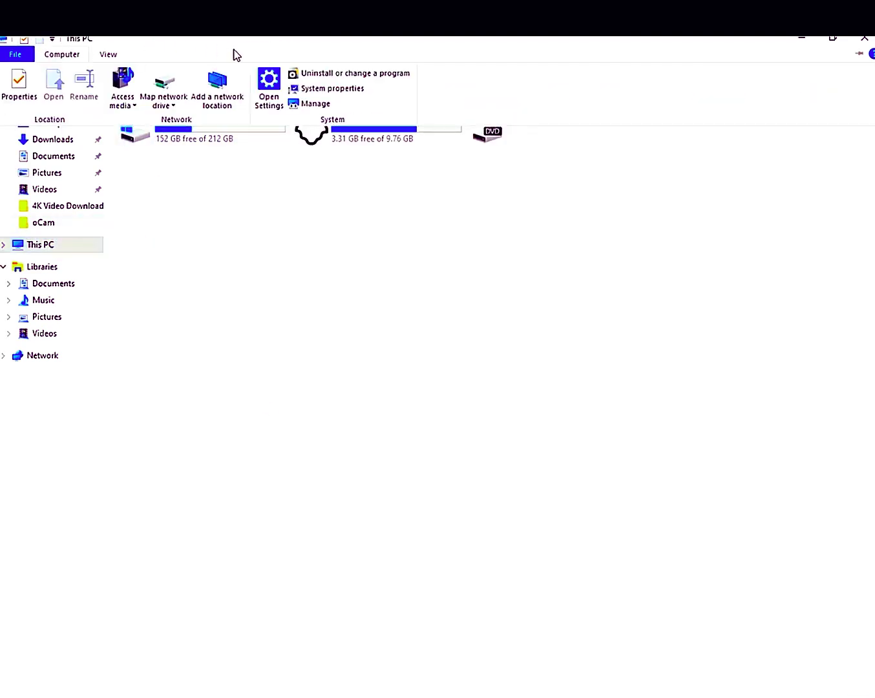
{"action": "left_click", "coordinate": [305, 75]}
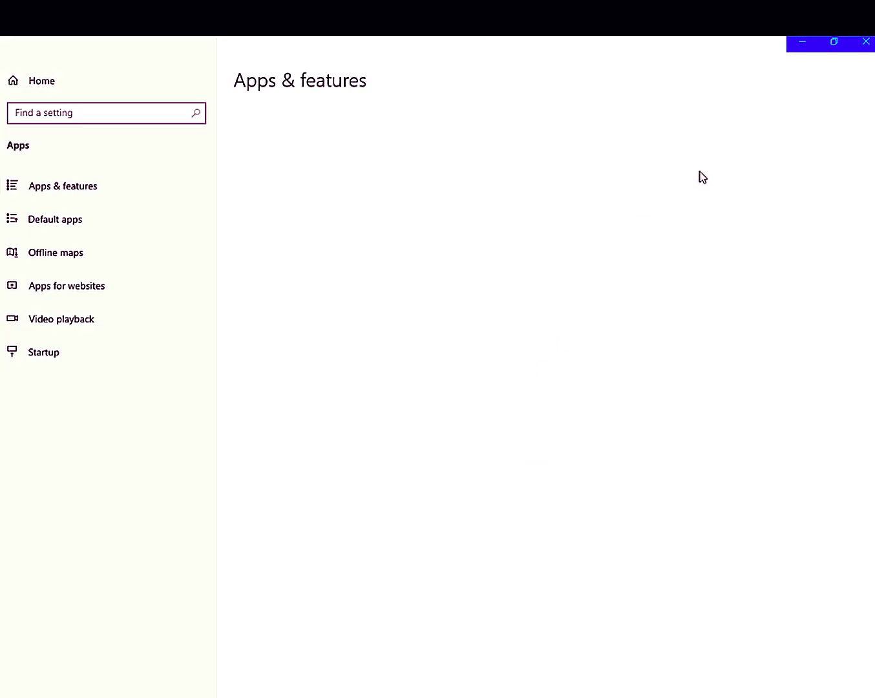
{"action": "scroll", "coordinate": [381, 416], "scroll_direction": "down", "scroll_amount": 5}
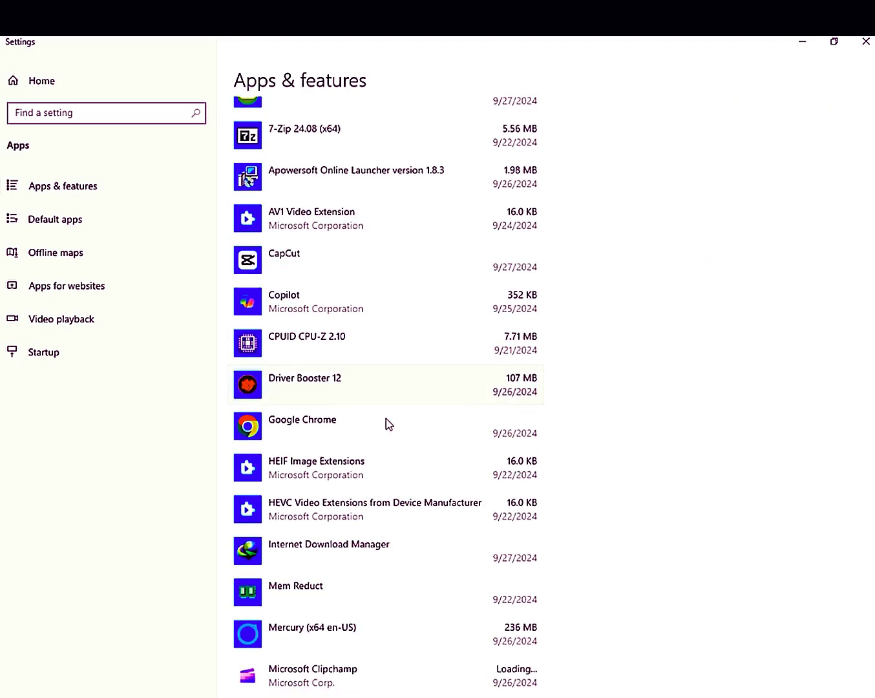
{"action": "scroll", "coordinate": [396, 414], "scroll_direction": "down", "scroll_amount": 3}
{"action": "left_click", "coordinate": [332, 344]}
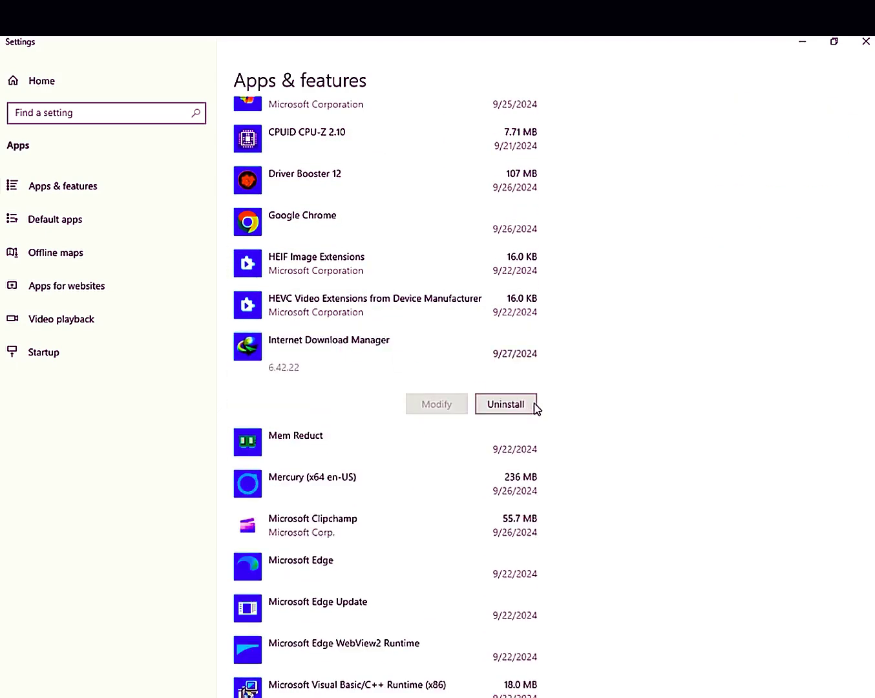
Fully uninstall Internet Download Manager, then close Windows Settings and the This PC window
{"action": "left_click", "coordinate": [505, 403]}
{"action": "left_click", "coordinate": [579, 368]}
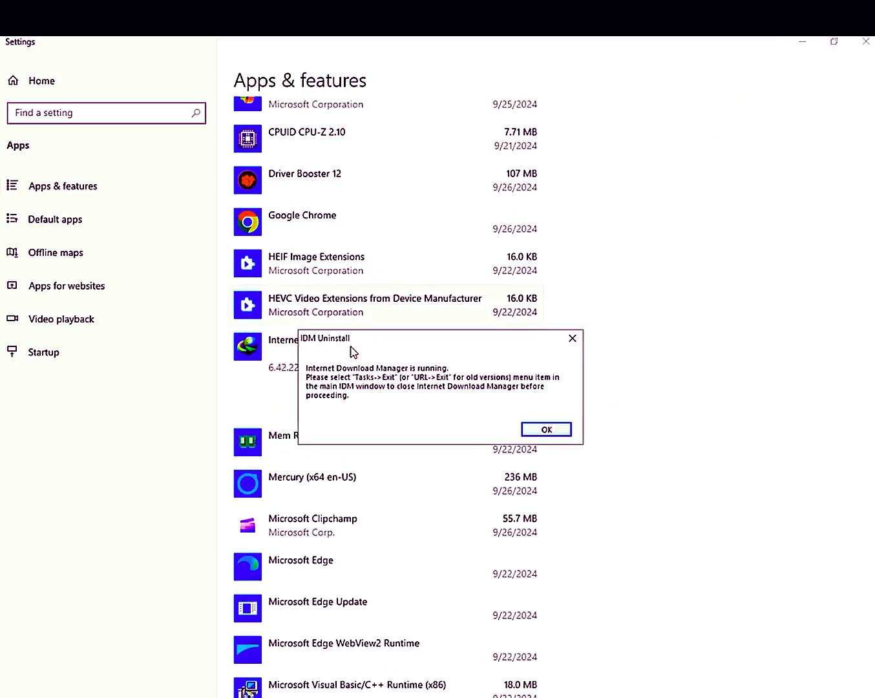
{"action": "left_click", "coordinate": [566, 429]}
{"action": "left_click", "coordinate": [455, 347]}
{"action": "left_click", "coordinate": [497, 479]}
{"action": "left_click", "coordinate": [500, 479]}
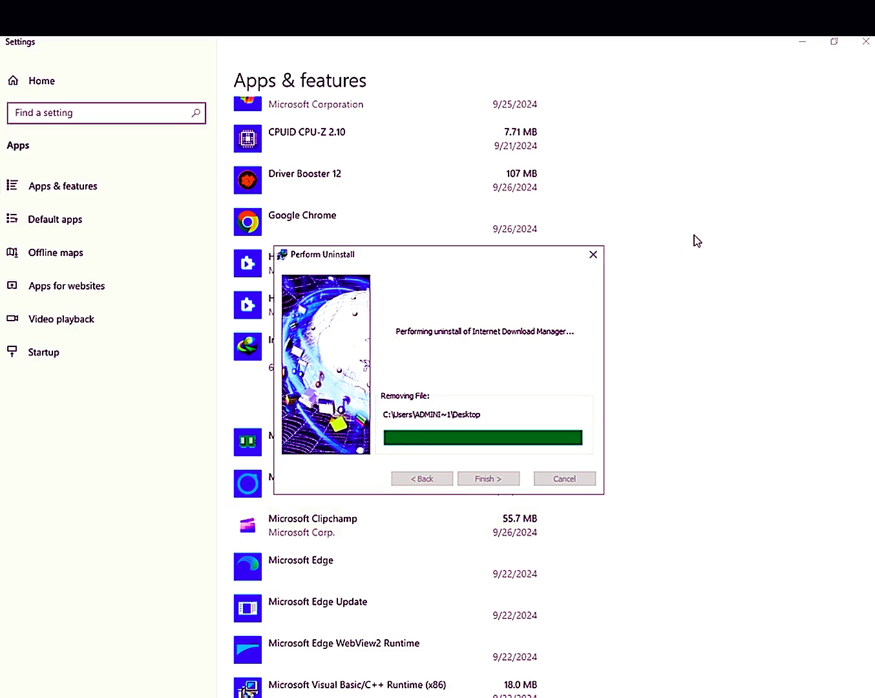
{"action": "left_click", "coordinate": [866, 42]}
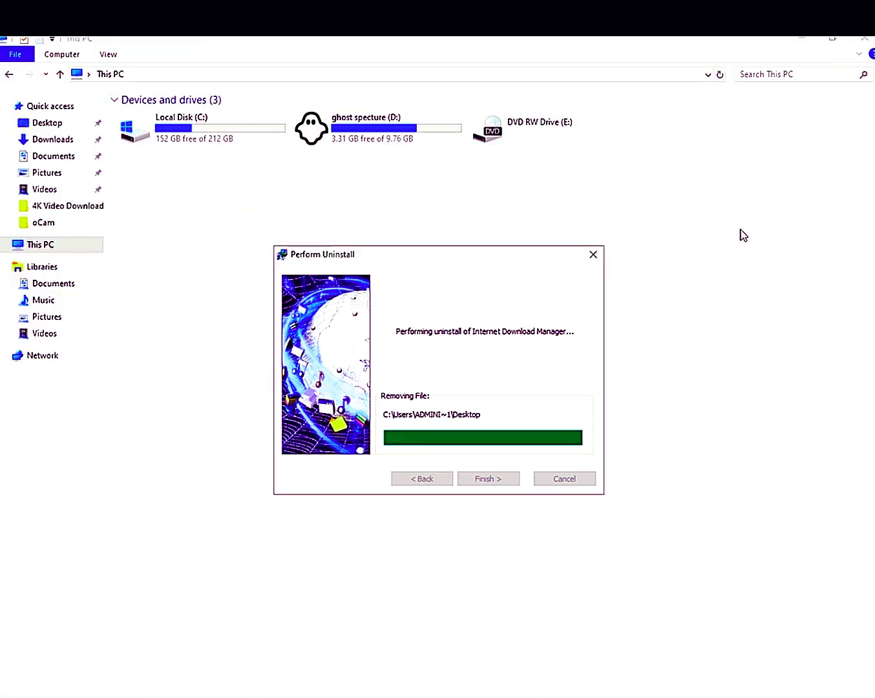
{"action": "left_click", "coordinate": [865, 39]}
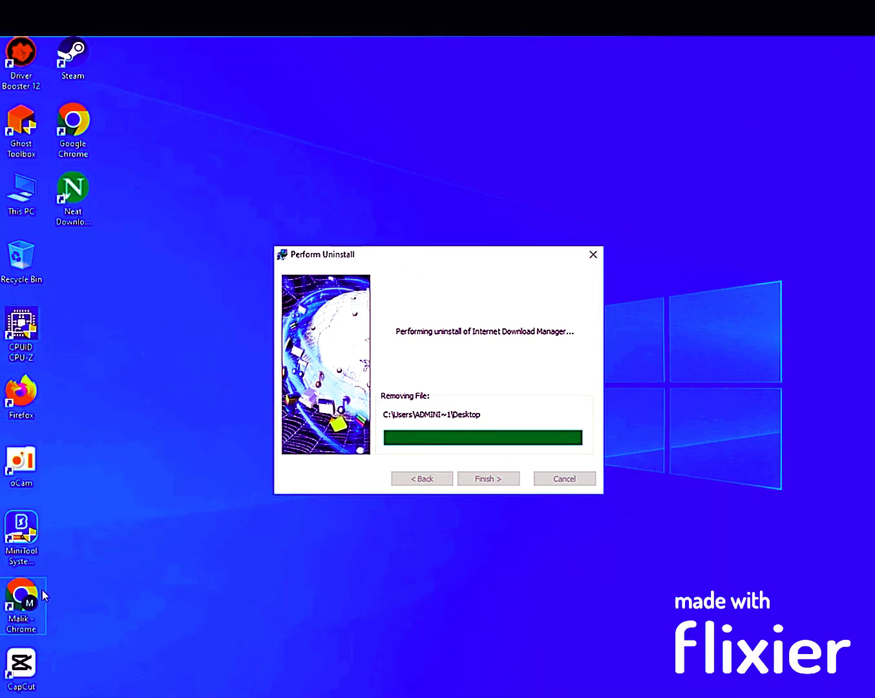
Decline the reboot and check Chrome's extensions list shows only SBlock, with no IDM module
{"action": "double_click", "coordinate": [95, 117]}
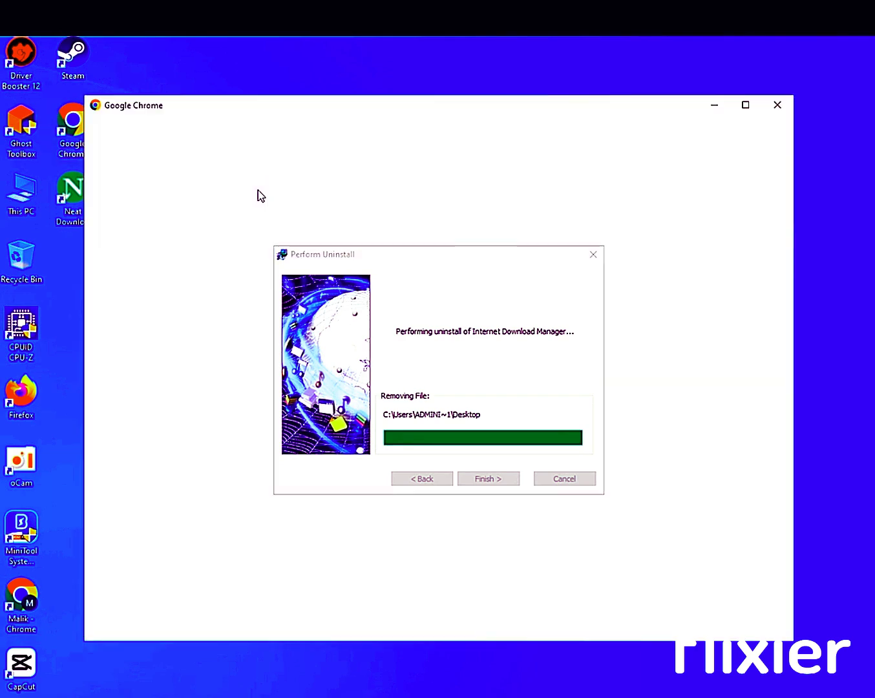
{"action": "left_click", "coordinate": [234, 442]}
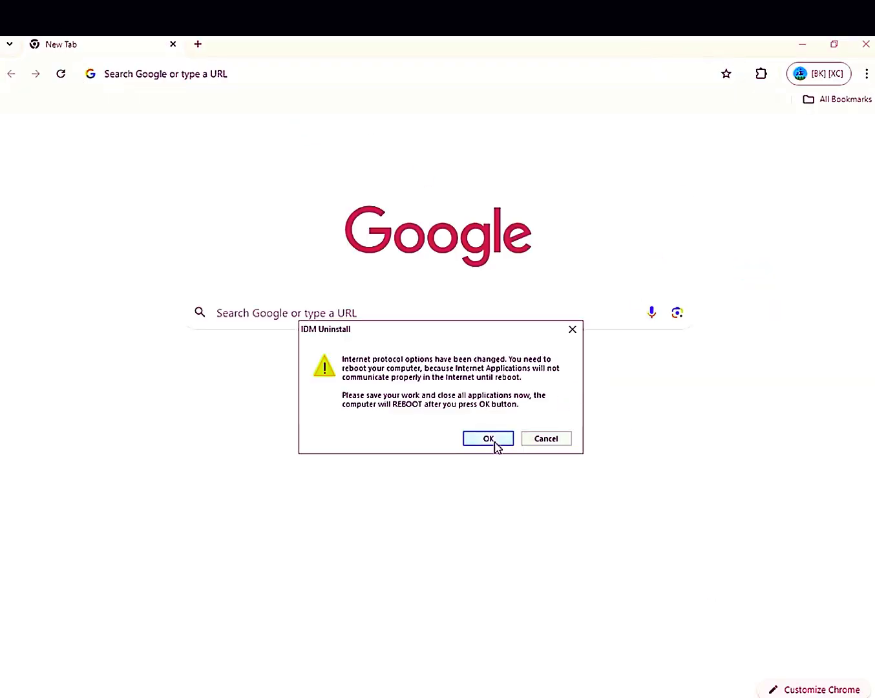
{"action": "left_click", "coordinate": [539, 442]}
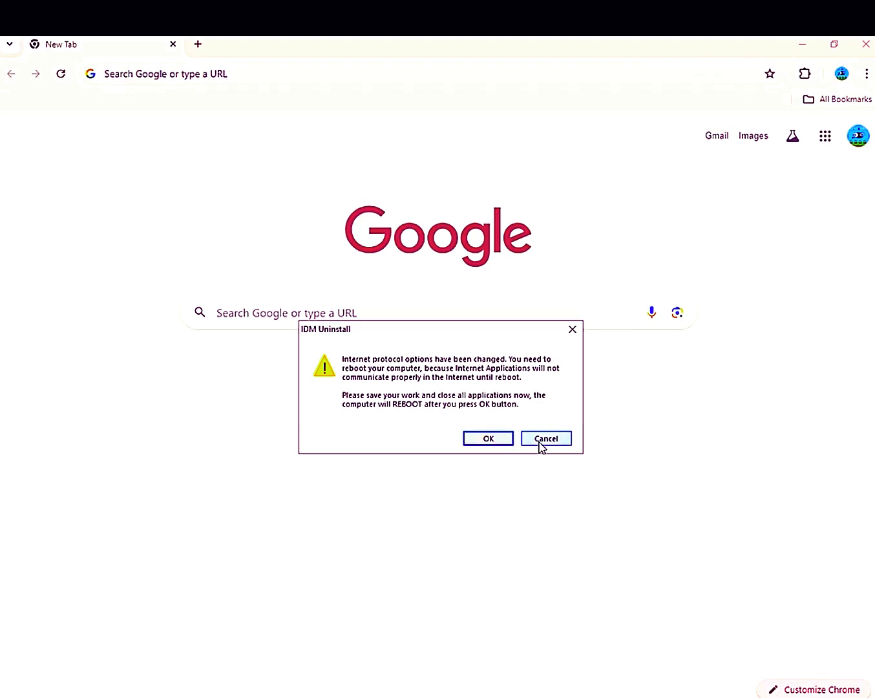
{"action": "left_click", "coordinate": [548, 442]}
{"action": "left_click", "coordinate": [806, 76]}
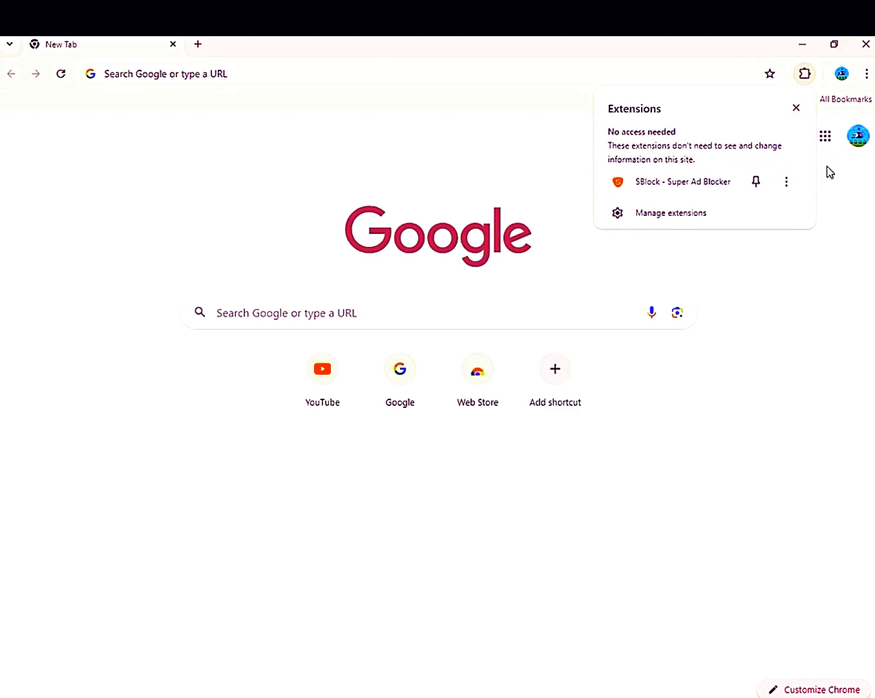
Close the extensions list and Google 'downalod idm'
{"action": "left_click", "coordinate": [797, 109]}
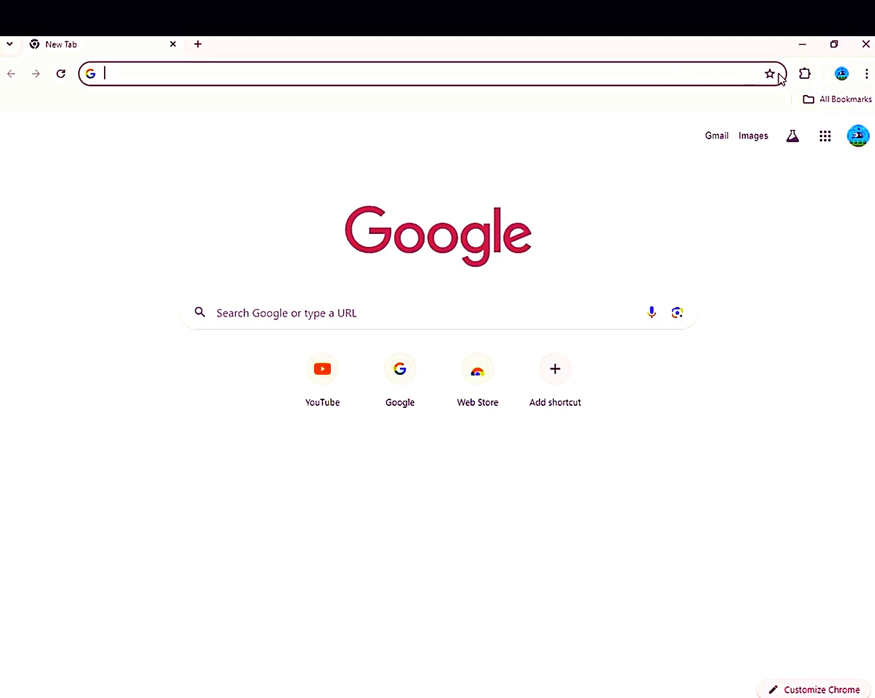
{"action": "left_click", "coordinate": [804, 73]}
{"action": "left_click", "coordinate": [459, 167]}
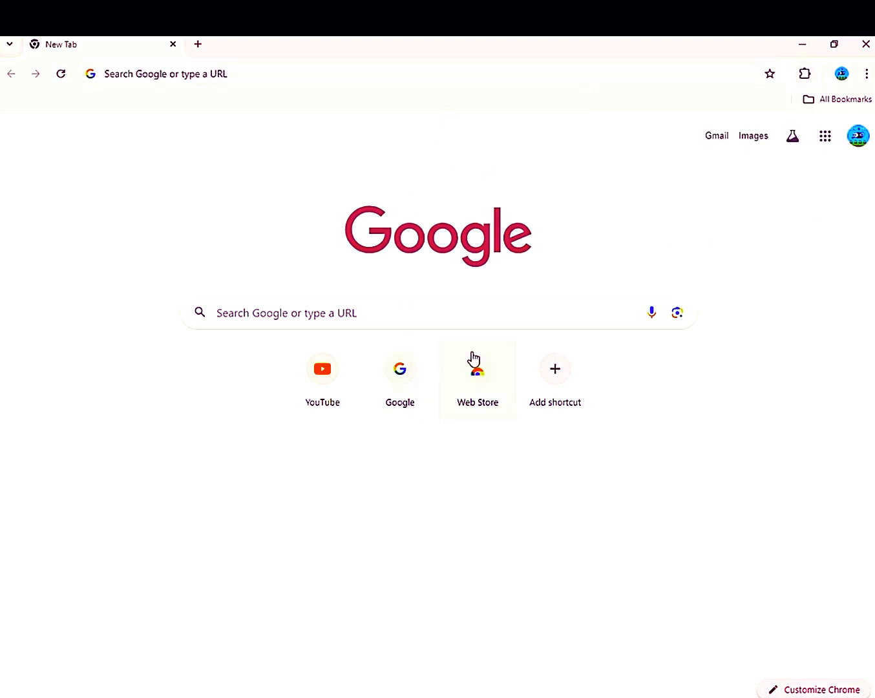
{"action": "left_click", "coordinate": [400, 298]}
{"action": "type", "text": "downalod idm"}
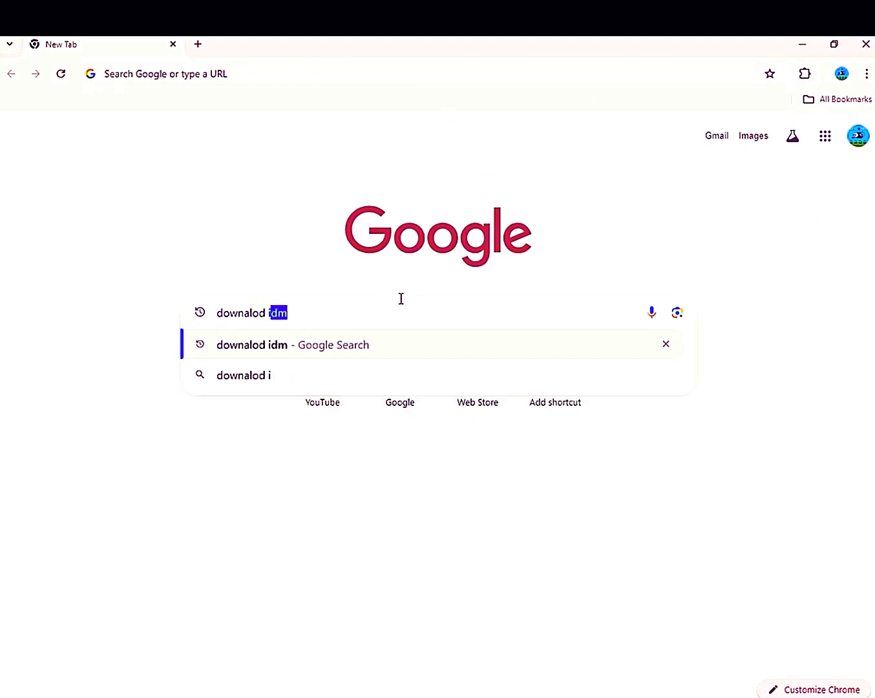
{"action": "key", "text": "Return"}
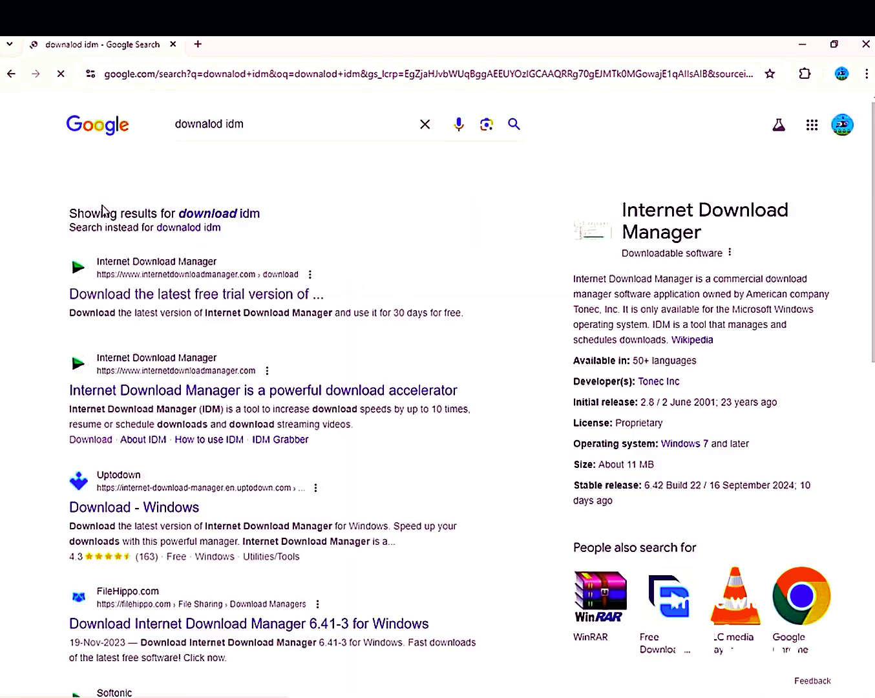
Download the IDM installer from internetdownloadmanager.com and launch idman642build22 (1).exe
{"action": "left_click", "coordinate": [141, 294]}
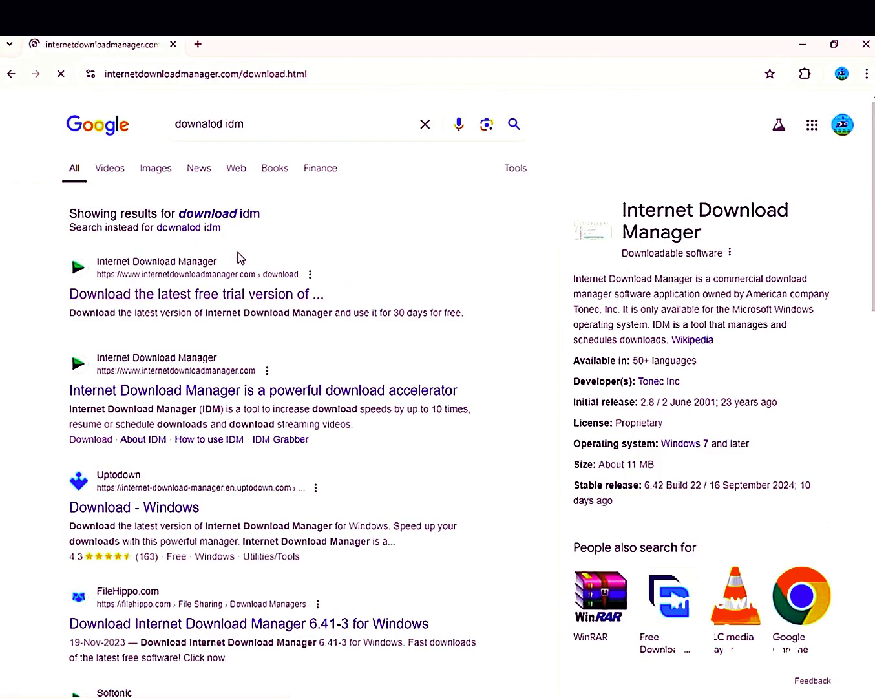
{"action": "left_click", "coordinate": [239, 259]}
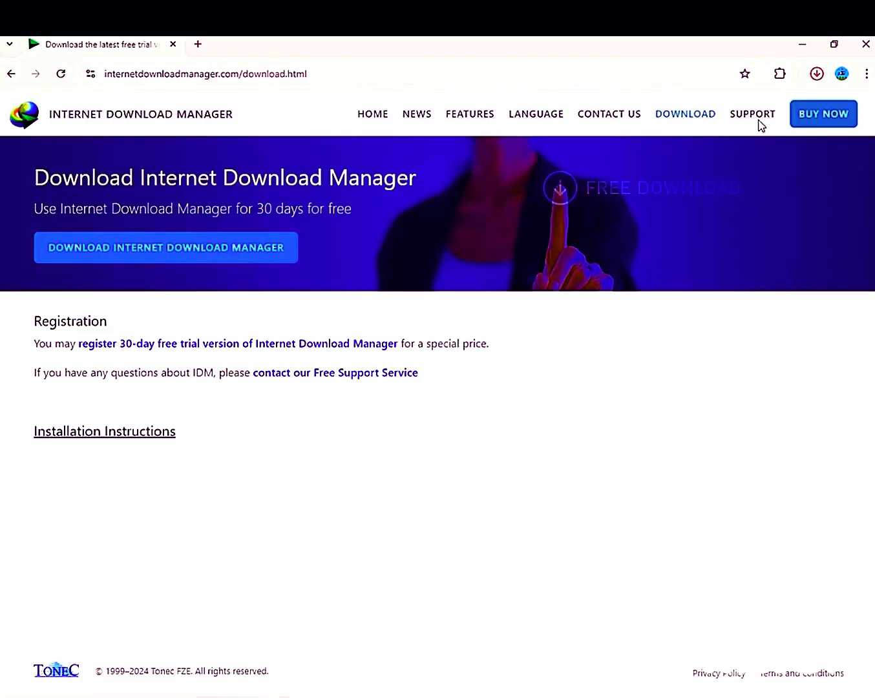
{"action": "left_click", "coordinate": [817, 74]}
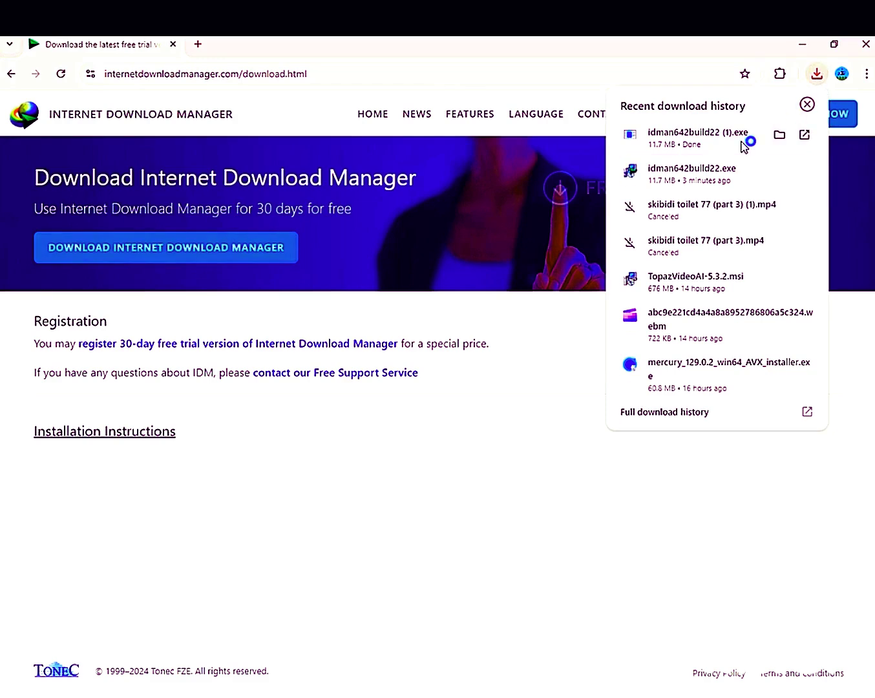
{"action": "left_click", "coordinate": [742, 143]}
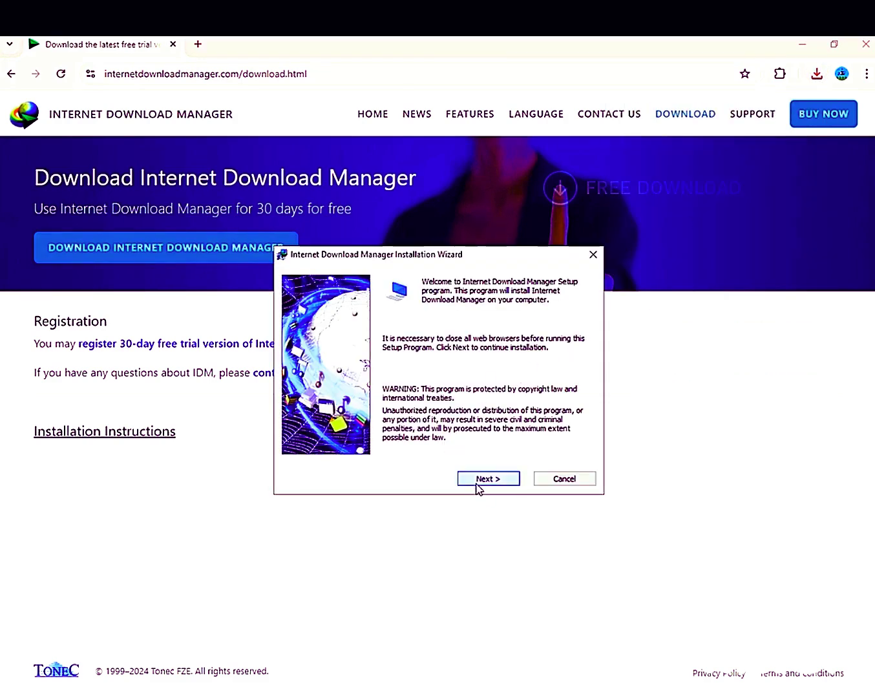
Install IDM, accepting the license and keeping the default destination folder
{"action": "left_click", "coordinate": [479, 482]}
{"action": "left_click", "coordinate": [426, 449]}
{"action": "left_click", "coordinate": [486, 478]}
{"action": "left_click", "coordinate": [486, 478]}
{"action": "left_click", "coordinate": [486, 478]}
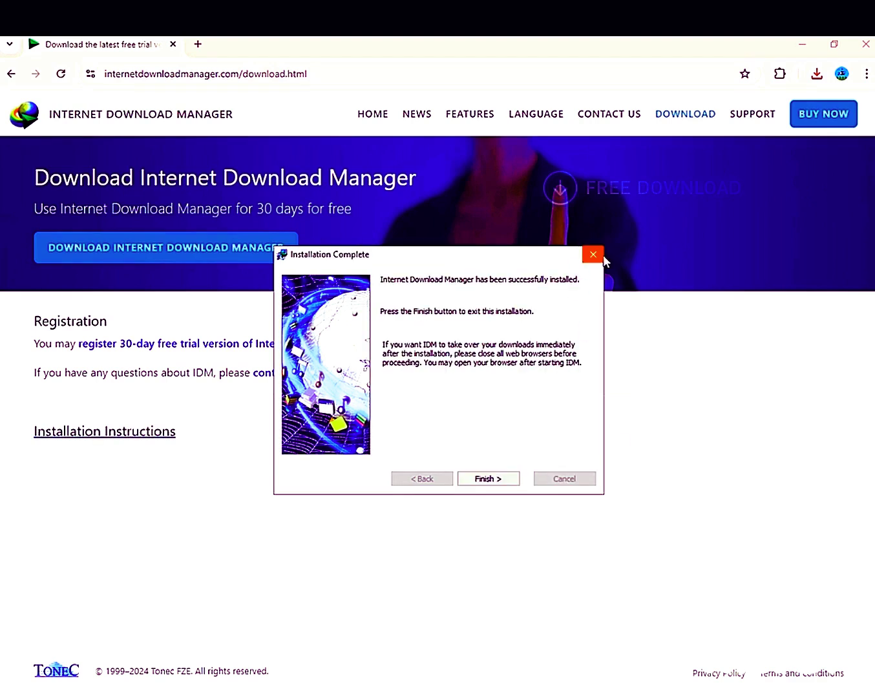
{"action": "left_click", "coordinate": [499, 477]}
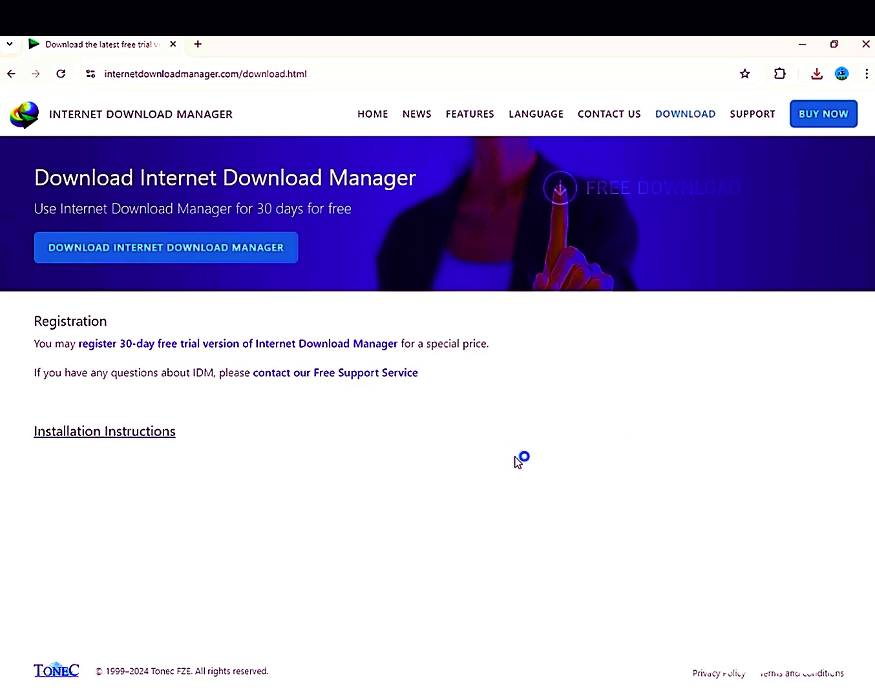
Acknowledge the integration notices and enable the IDM Integration Module extension in Chrome
{"action": "left_click", "coordinate": [779, 75]}
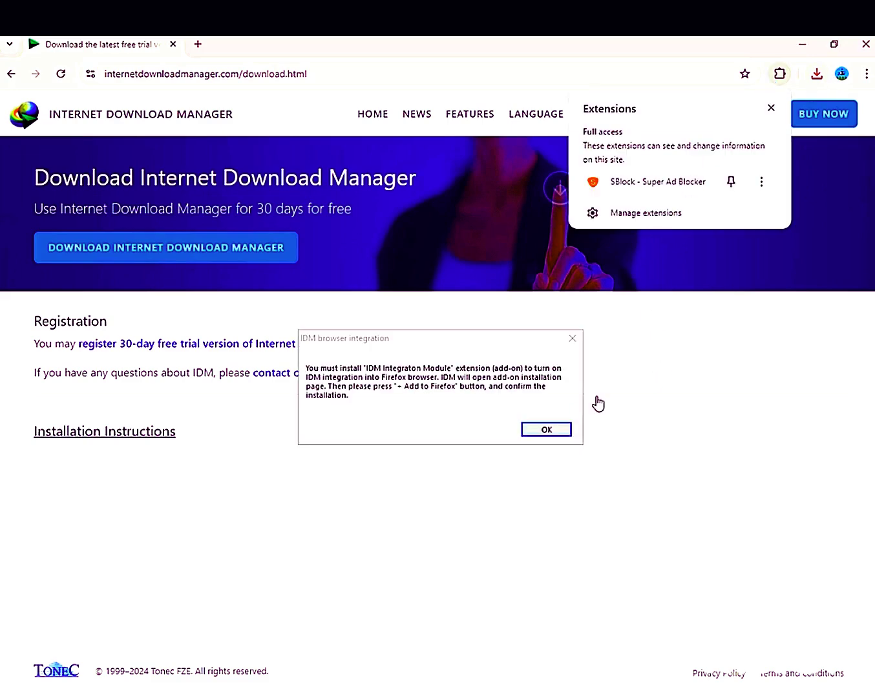
{"action": "left_click", "coordinate": [538, 432]}
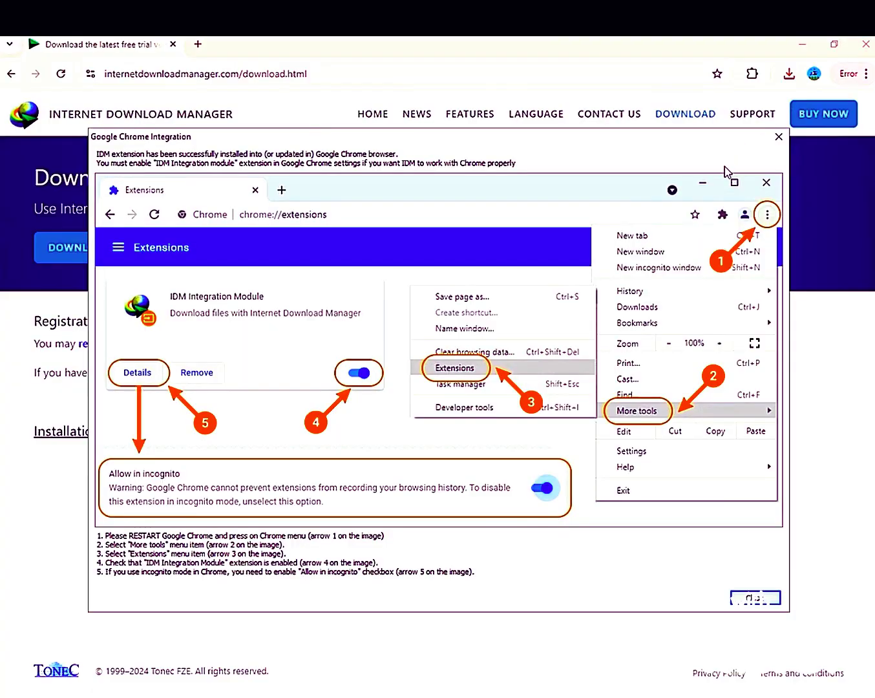
{"action": "left_click", "coordinate": [778, 137]}
{"action": "left_click", "coordinate": [852, 74]}
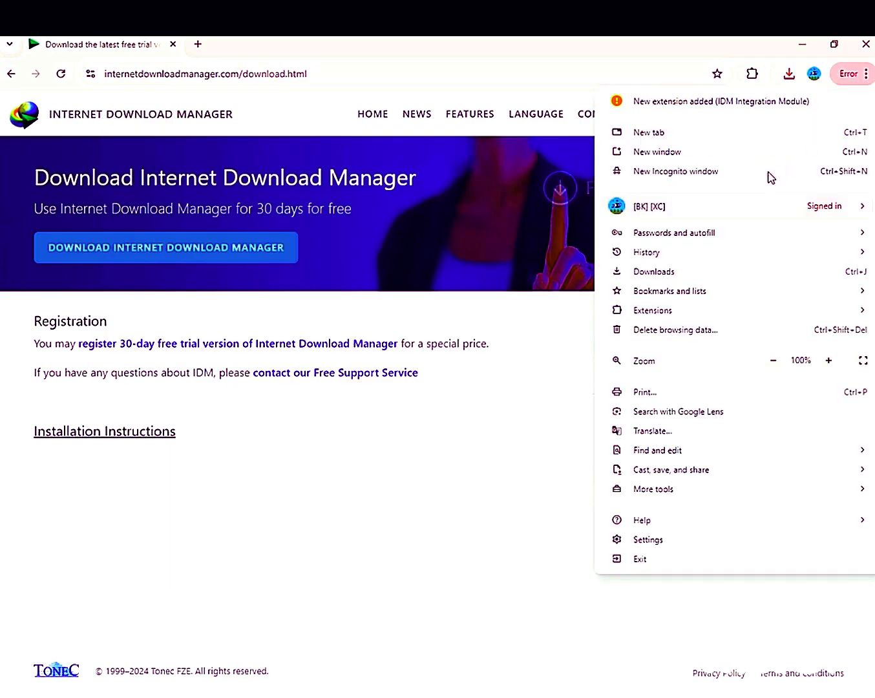
{"action": "left_click", "coordinate": [663, 101]}
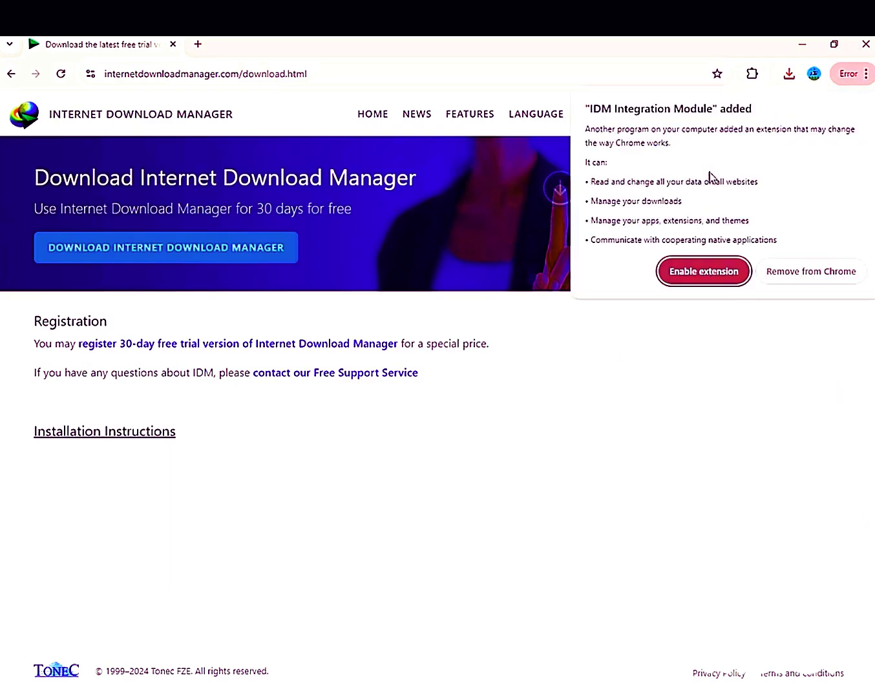
{"action": "left_click", "coordinate": [693, 269]}
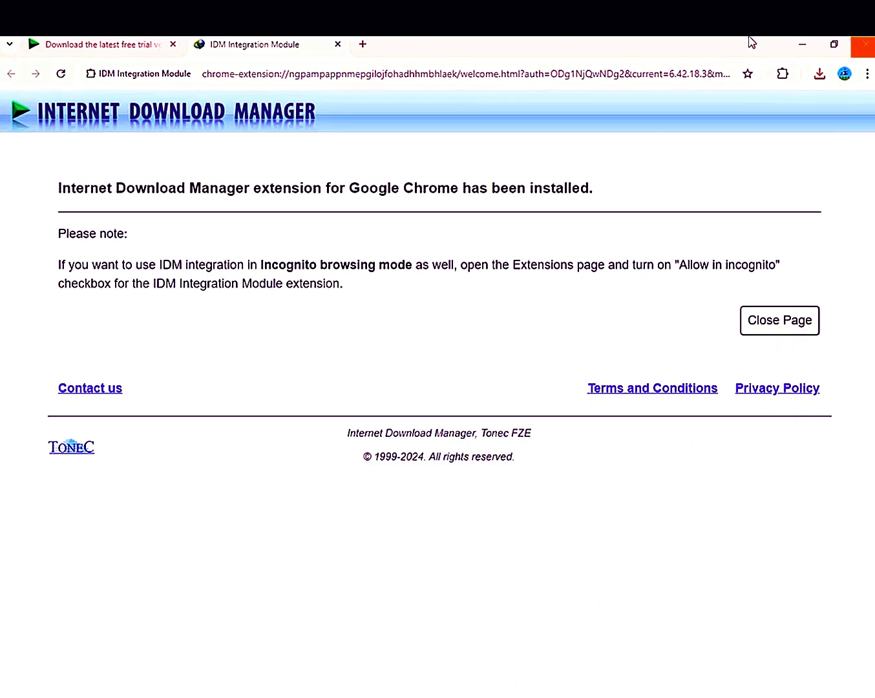
Close the extension welcome page and search for the Ubuntu desktop download page
{"action": "left_click", "coordinate": [866, 44]}
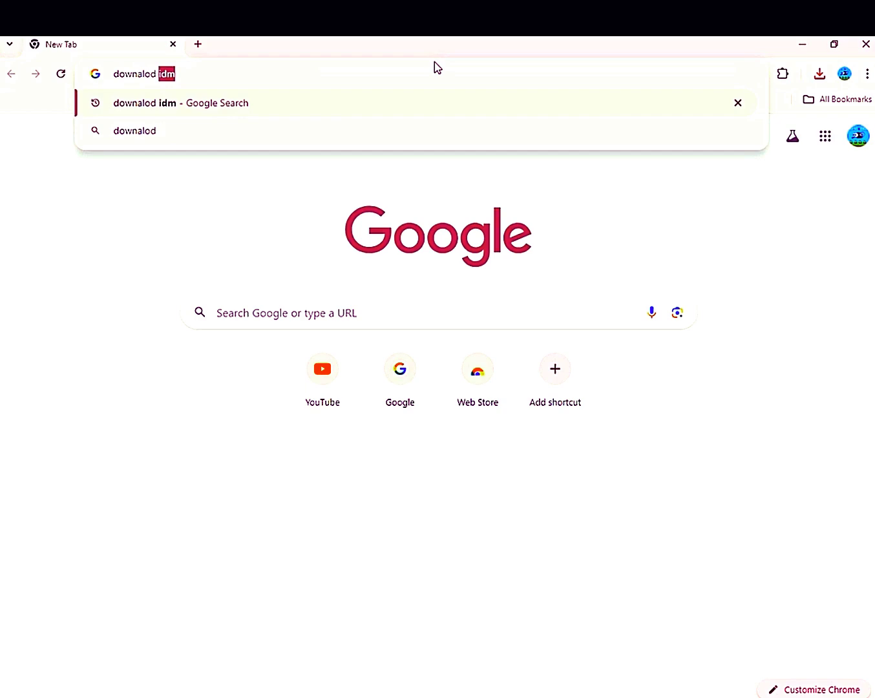
{"action": "type", "text": "ntu"}
{"action": "key", "text": "Return"}
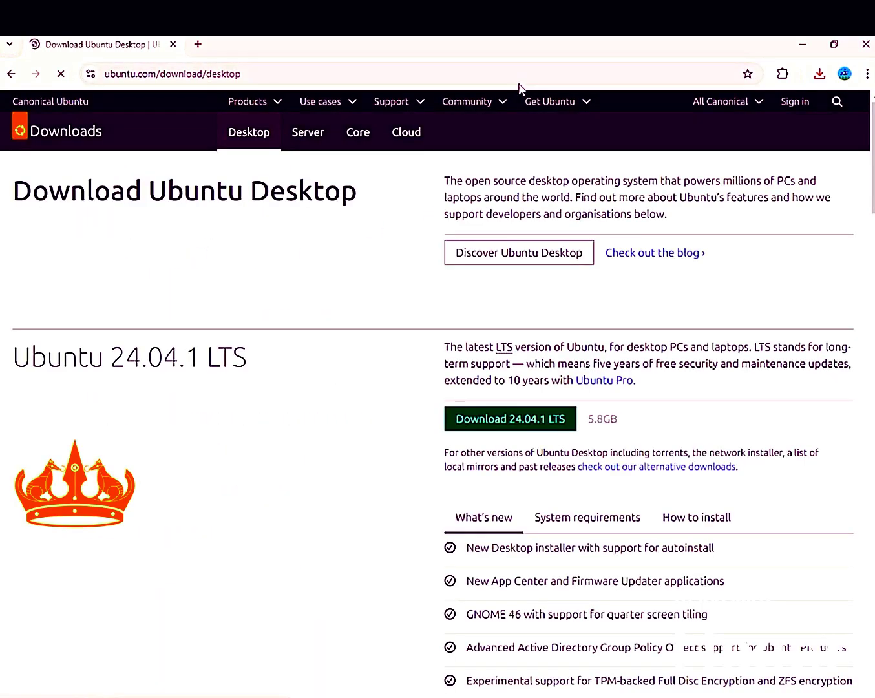
Download Ubuntu 24.04.1 LTS and start ubuntu-24.04.1-desktop-amd64.iso (5.776 GB) in IDM
{"action": "left_click", "coordinate": [497, 426]}
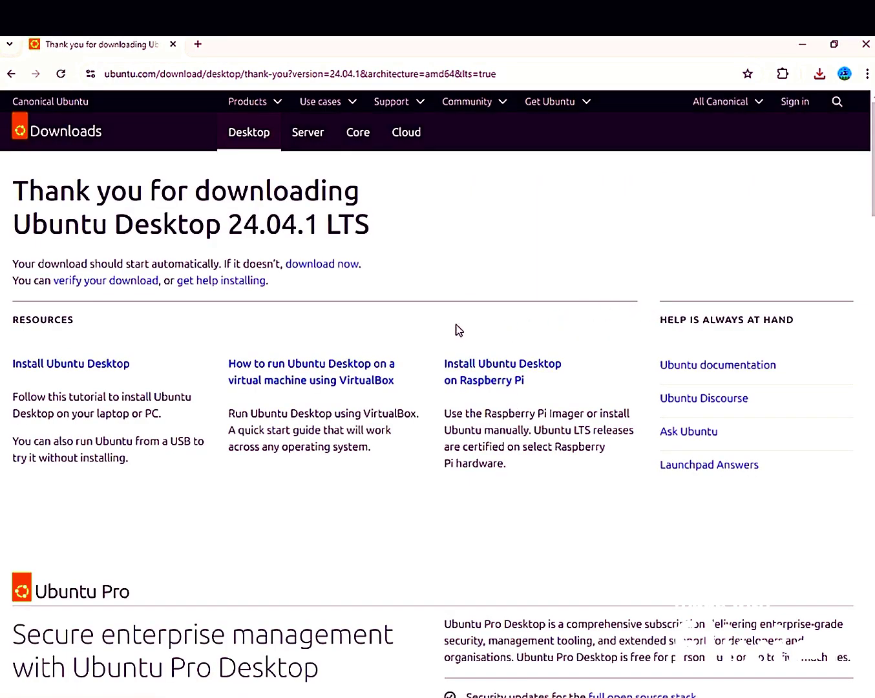
{"action": "left_click", "coordinate": [355, 263]}
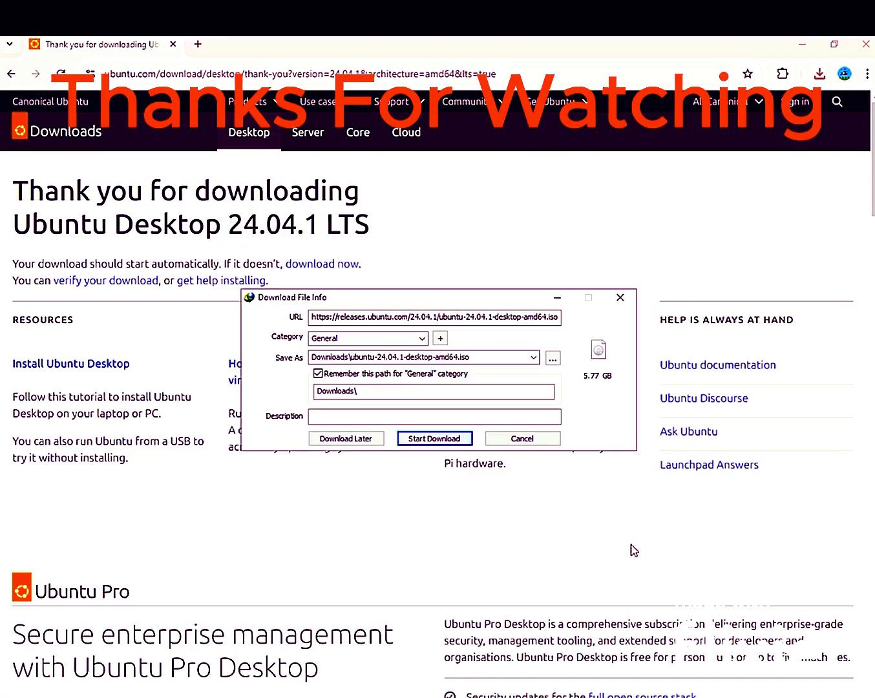
{"action": "left_click", "coordinate": [434, 439]}
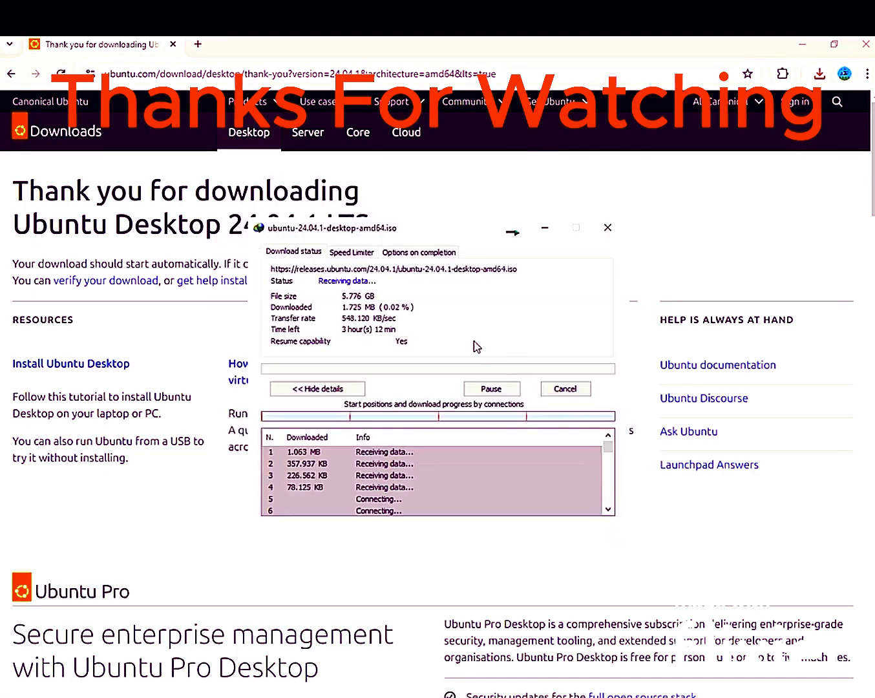